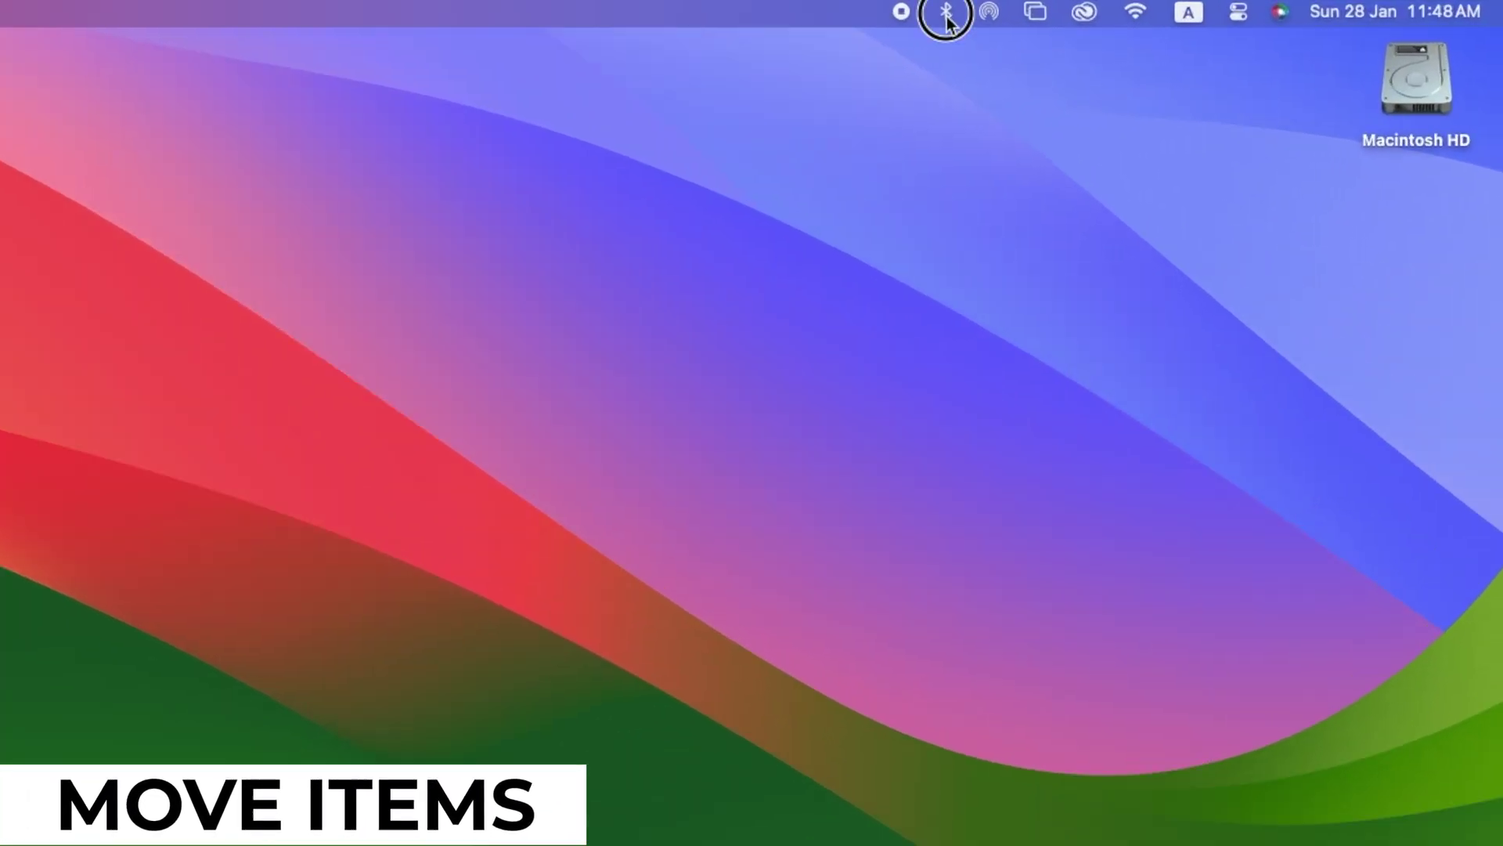
Open and close the AirDrop sharing options from the menu bar.
left_click(1160, 10)
left_click(1187, 10)
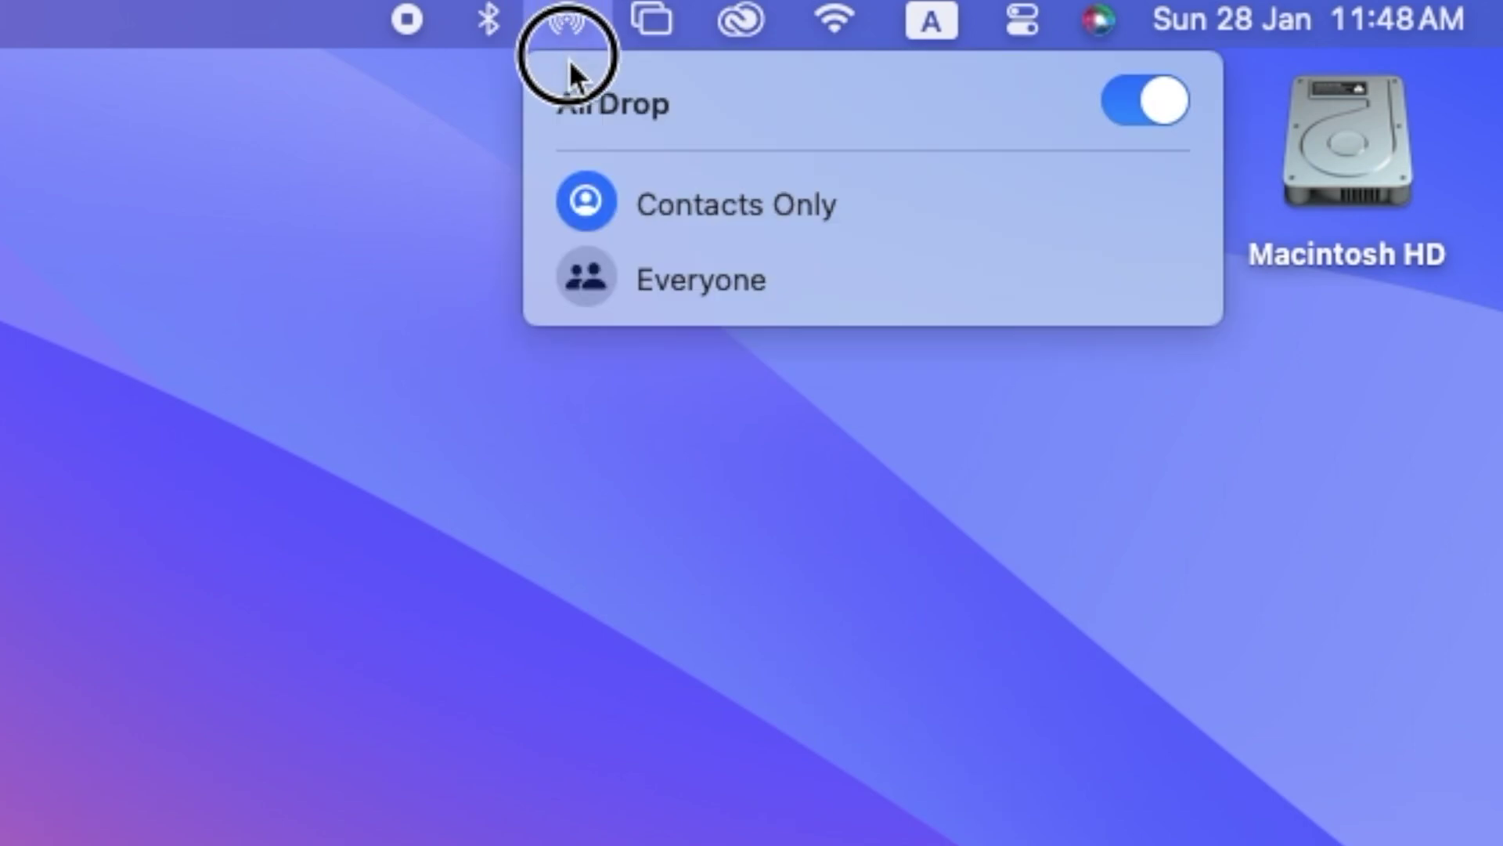
left_click(492, 104)
left_click(568, 20)
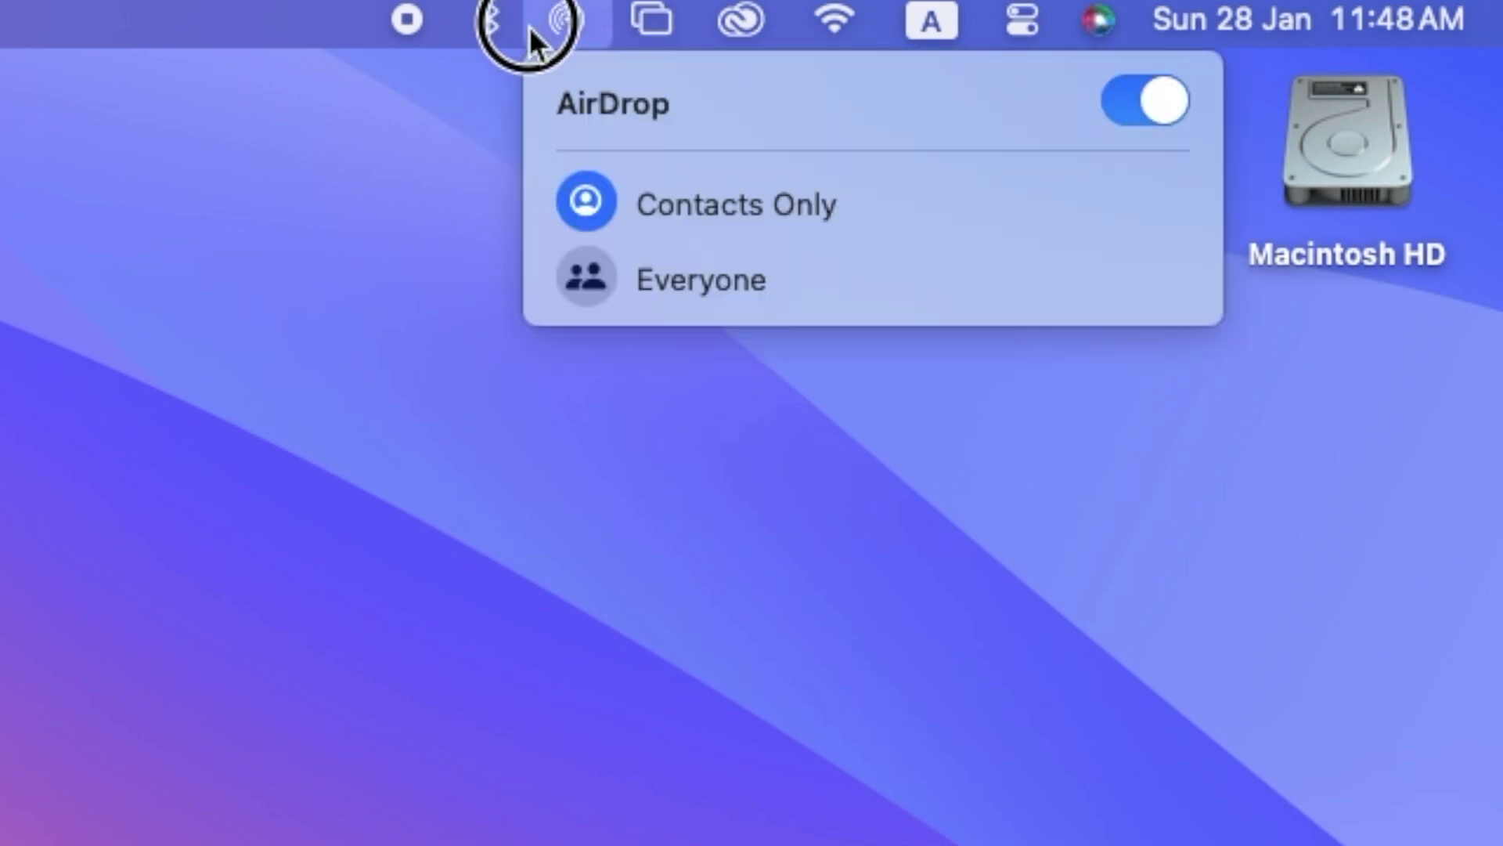
left_click(427, 173)
Check the Bluetooth device list, then Command-drag AirDrop to the right of Screen Mirroring.
left_click(491, 14)
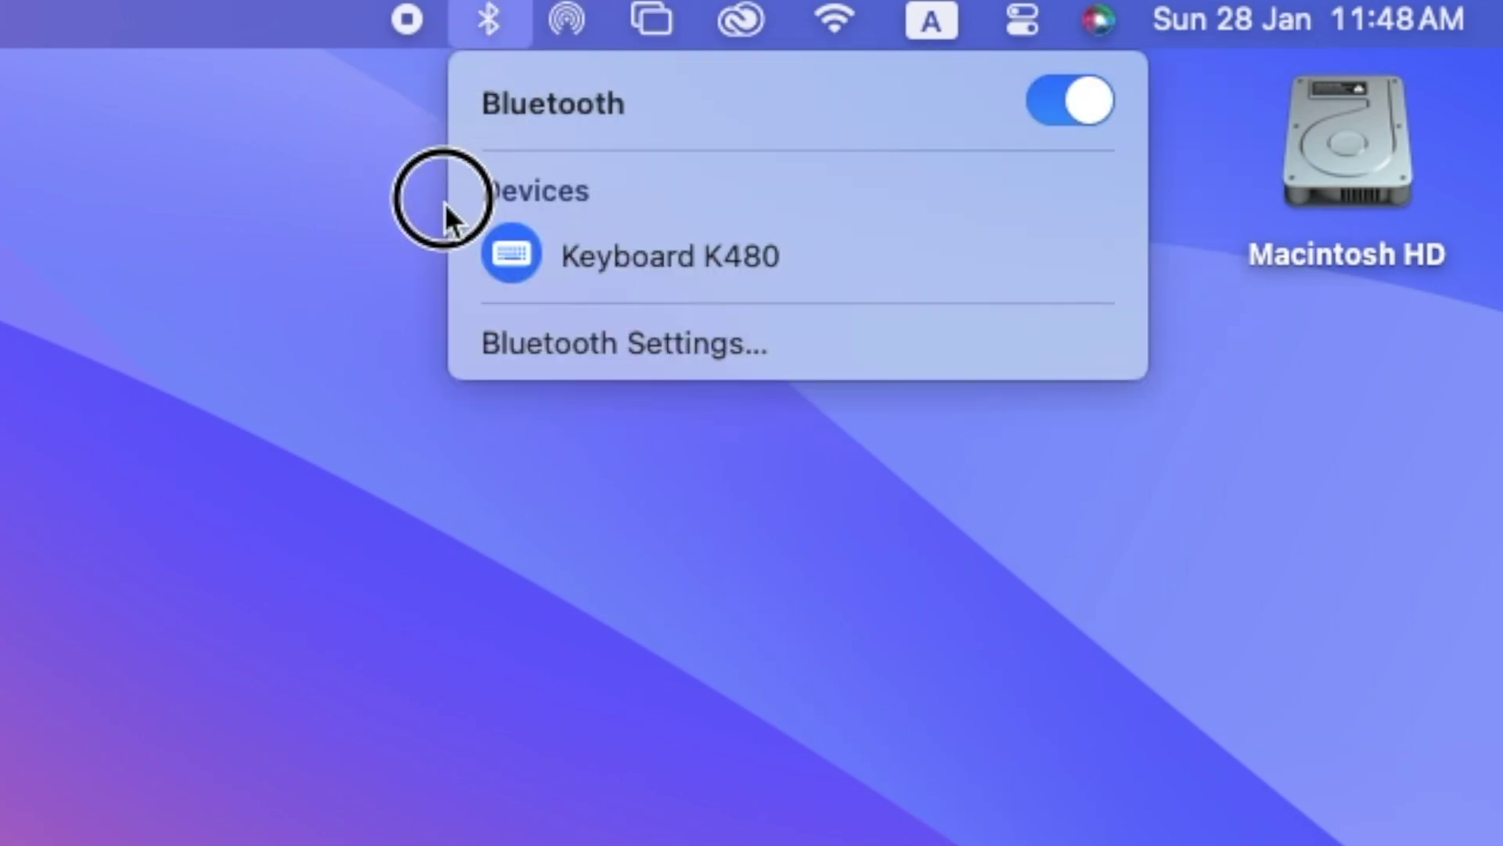
left_click(375, 288)
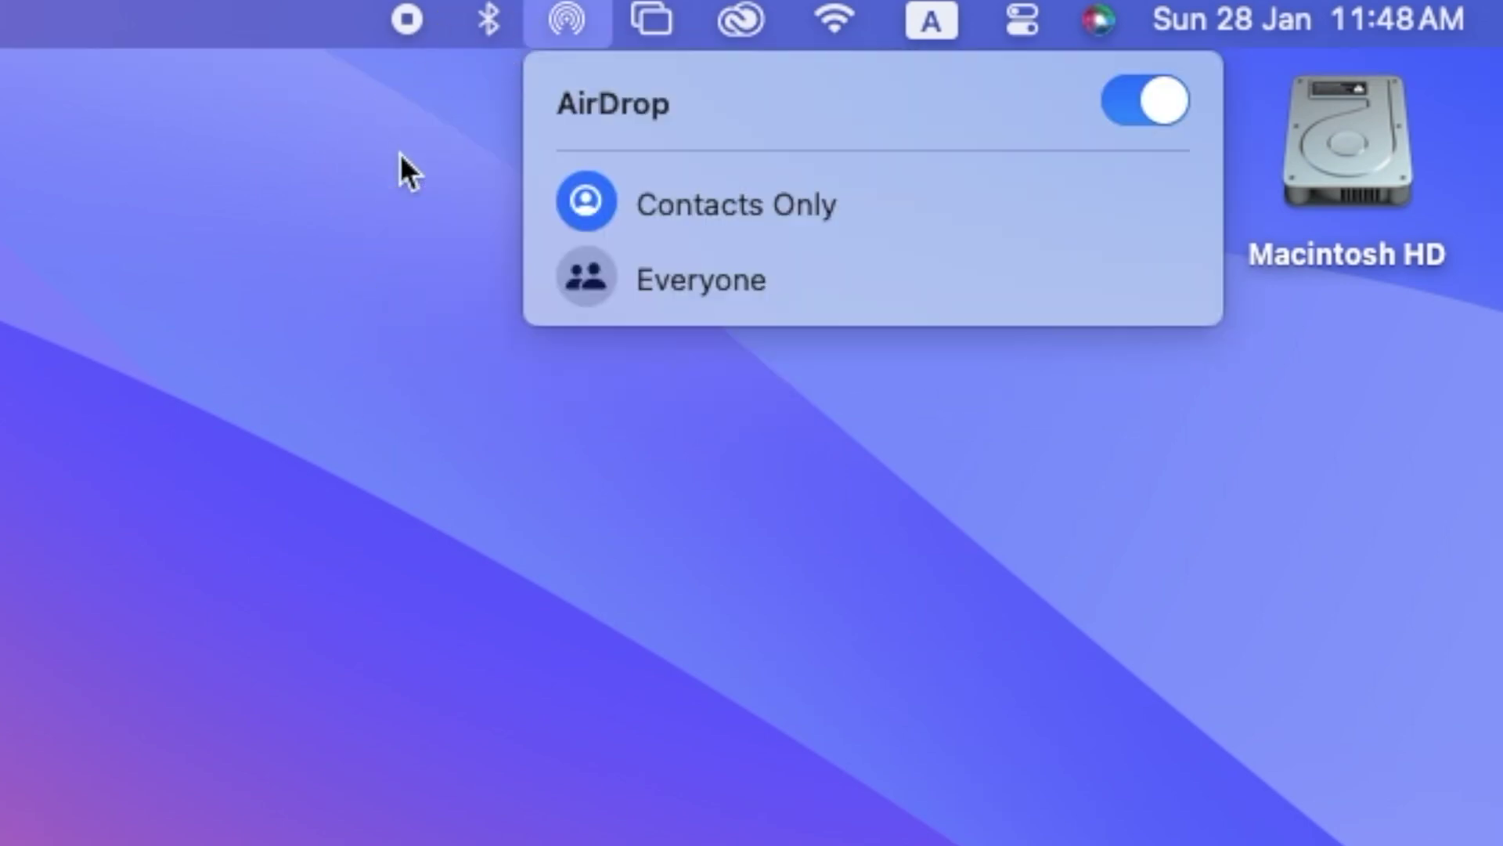
left_click(426, 173)
left_click(491, 18)
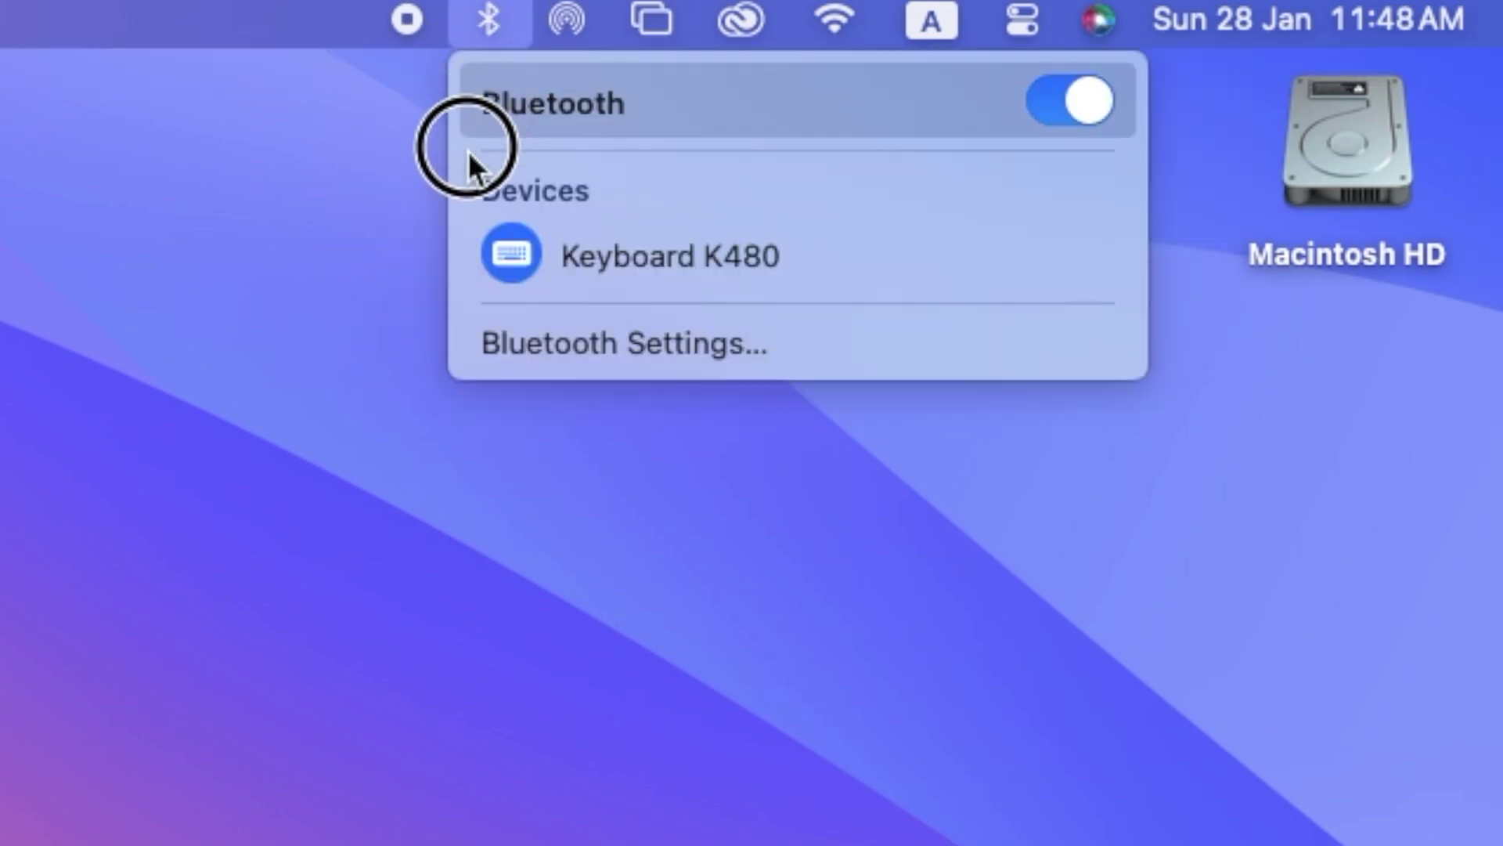
left_click(375, 288)
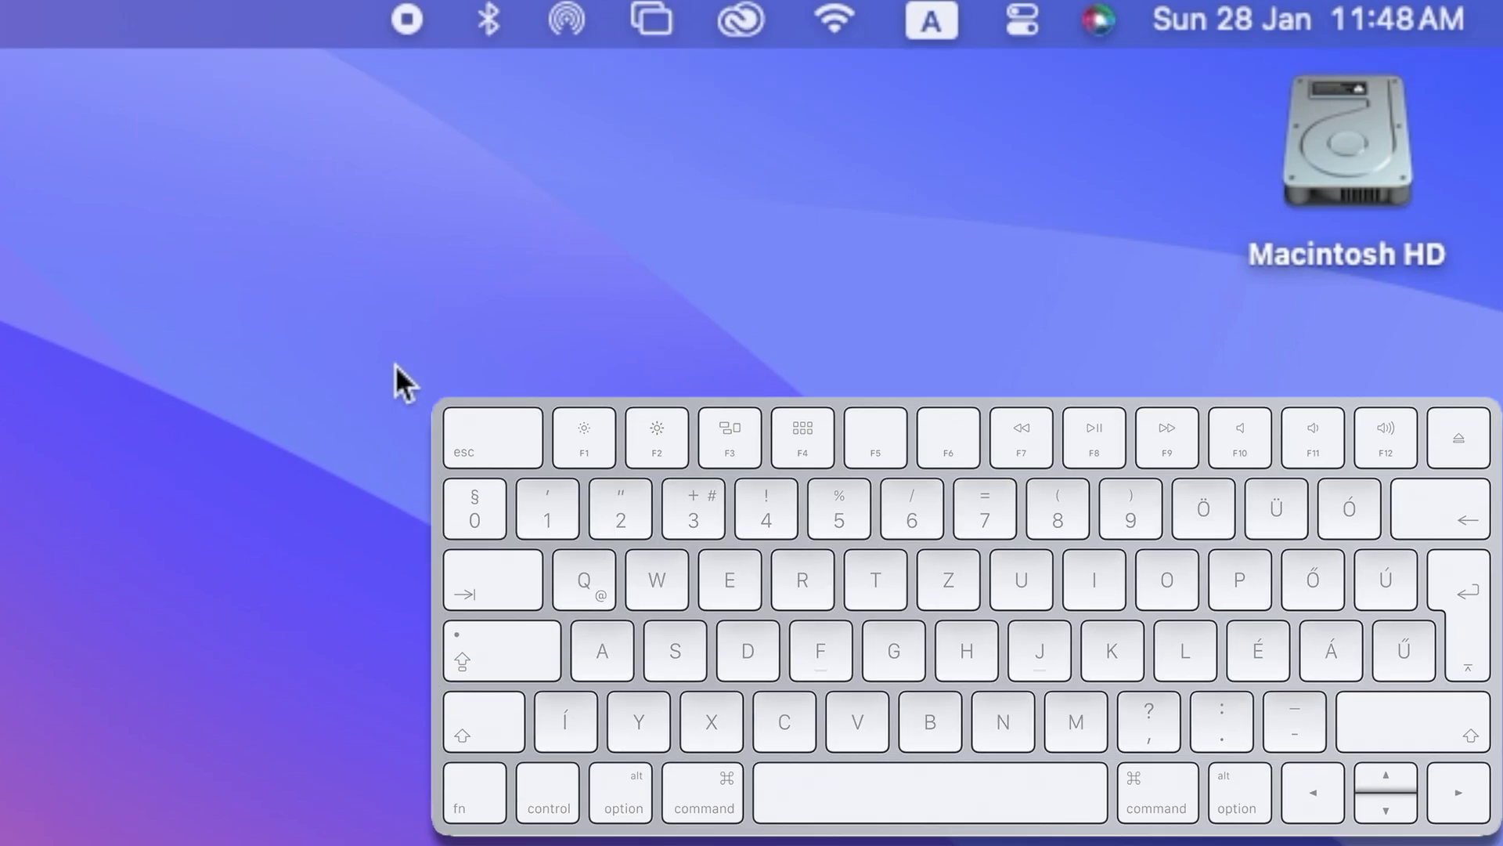
key("super")
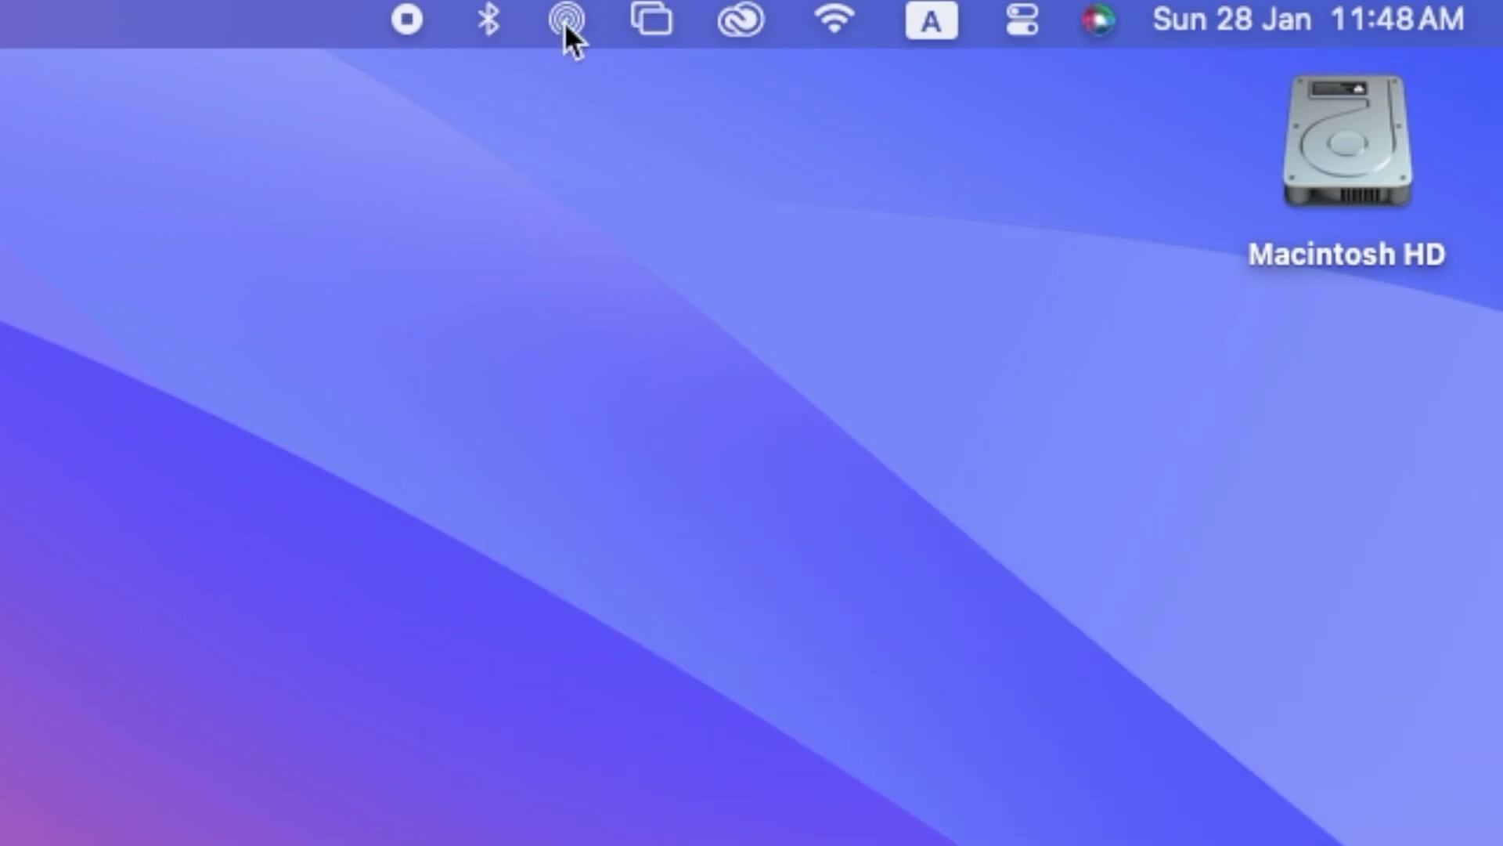
left_click_drag(565, 22, 671, 24)
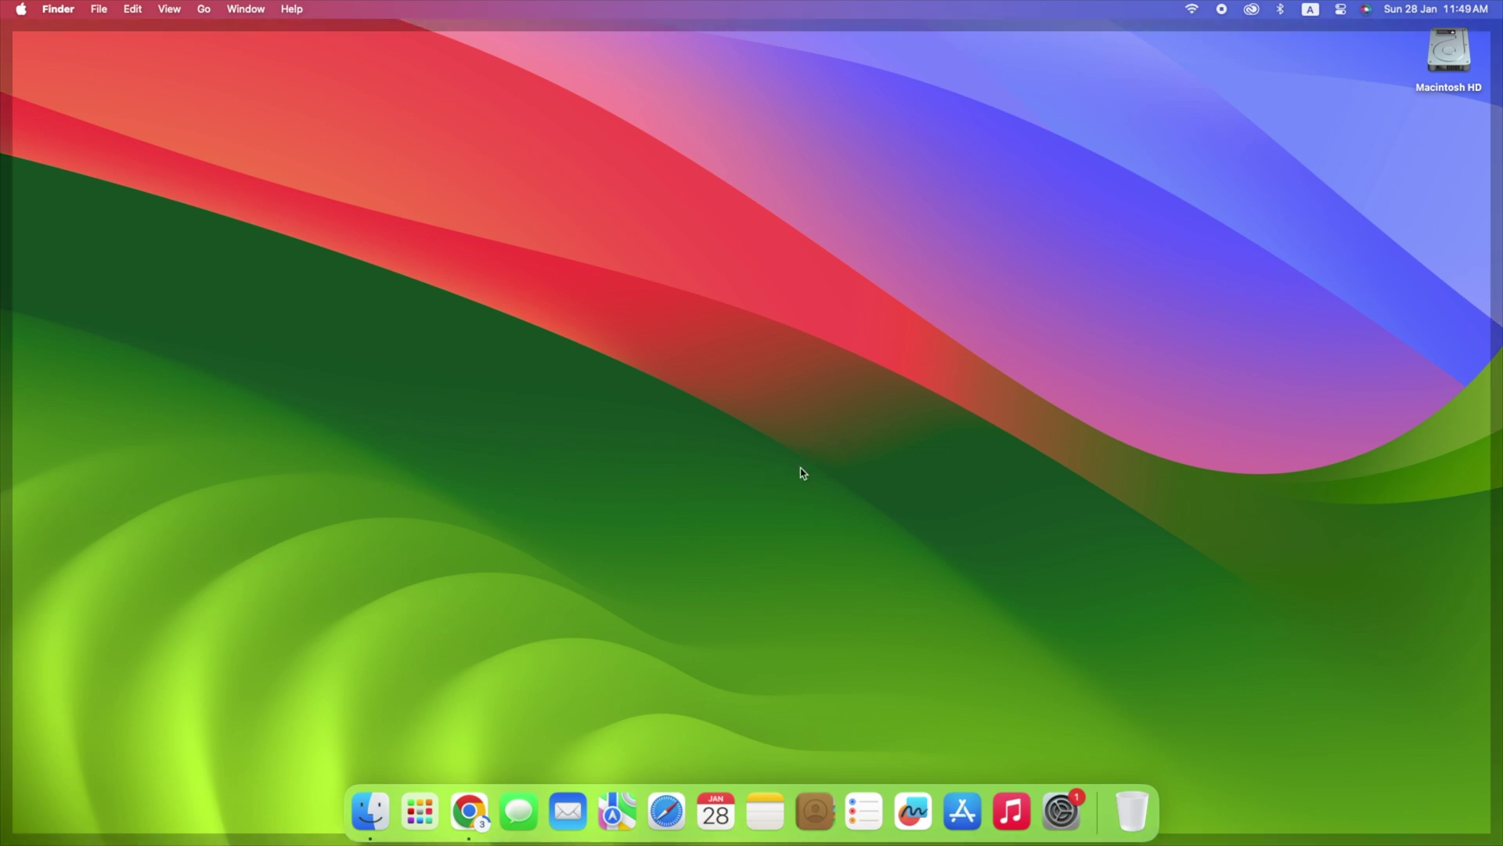
Command-drag the Wi-Fi icon off the menu bar onto the desktop.
left_click_drag(1192, 11, 823, 497)
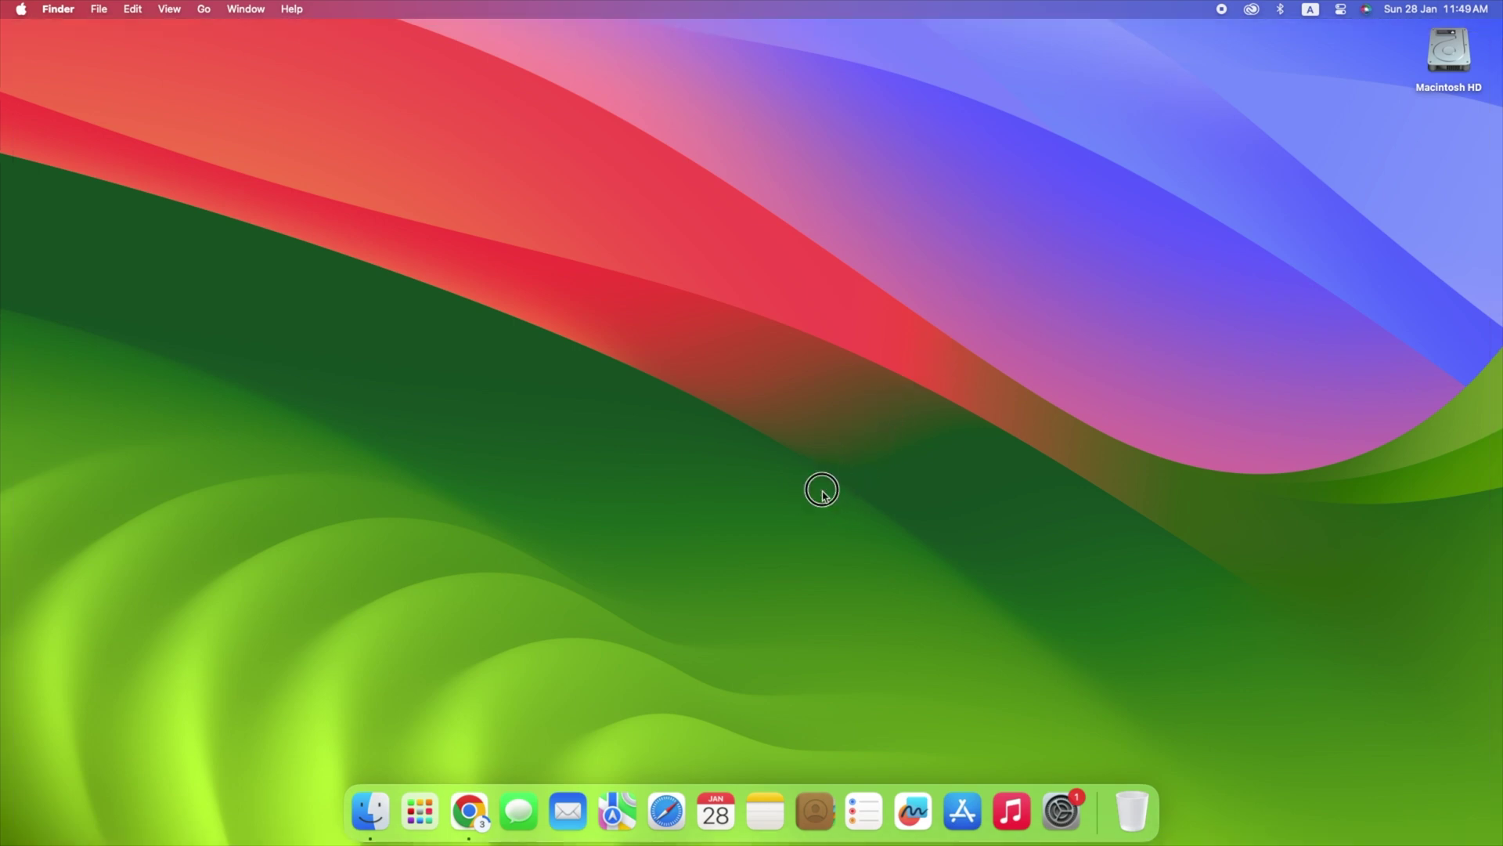
left_click(22, 11)
Set Wi-Fi to 'Show in Menu Bar' on System Settings' Control Centre page.
left_click(39, 62)
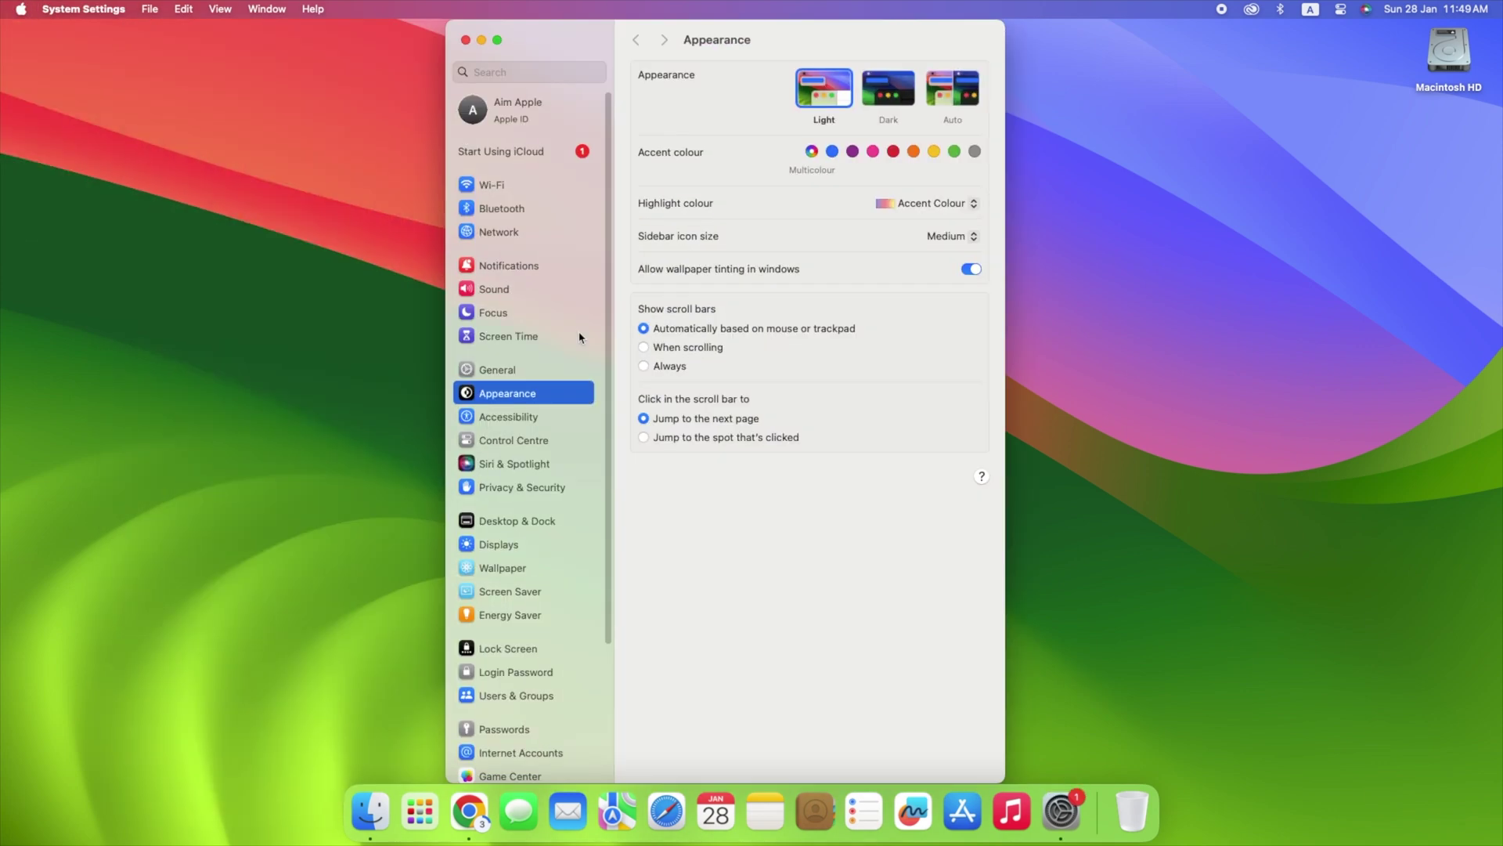
left_click(517, 444)
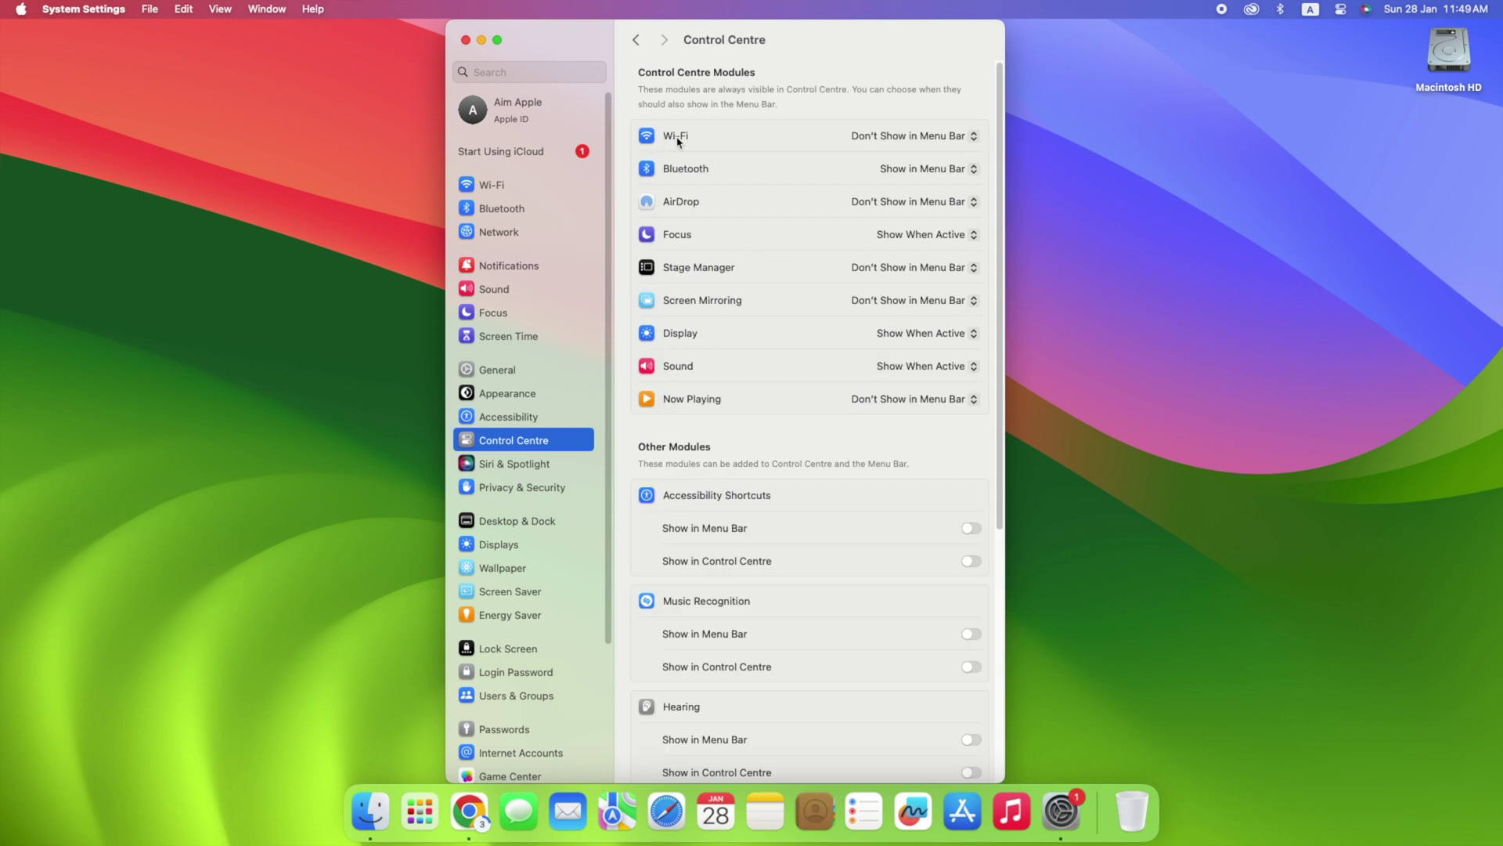
left_click(880, 135)
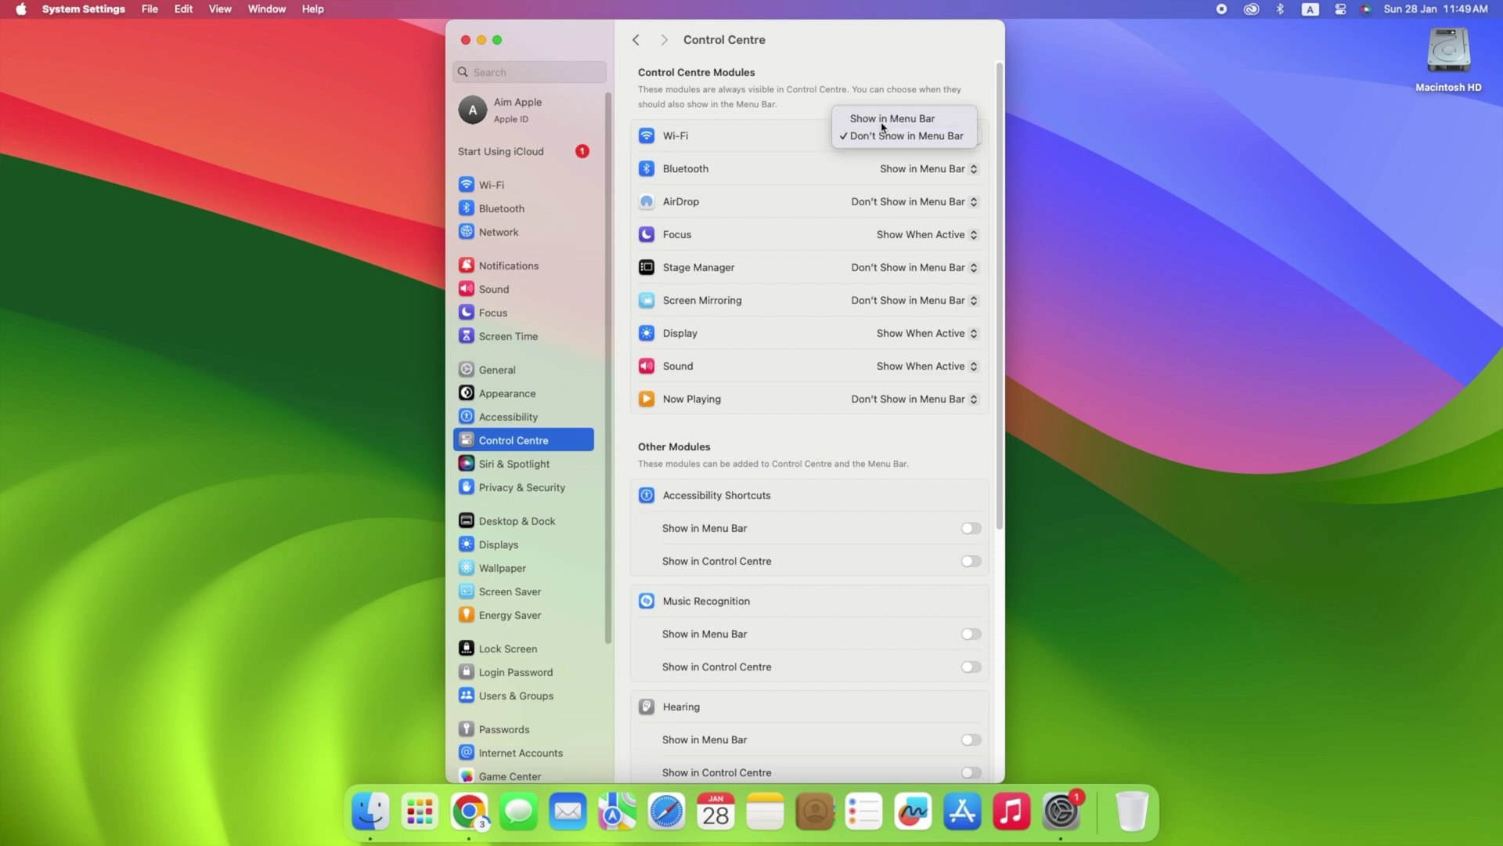
left_click(882, 119)
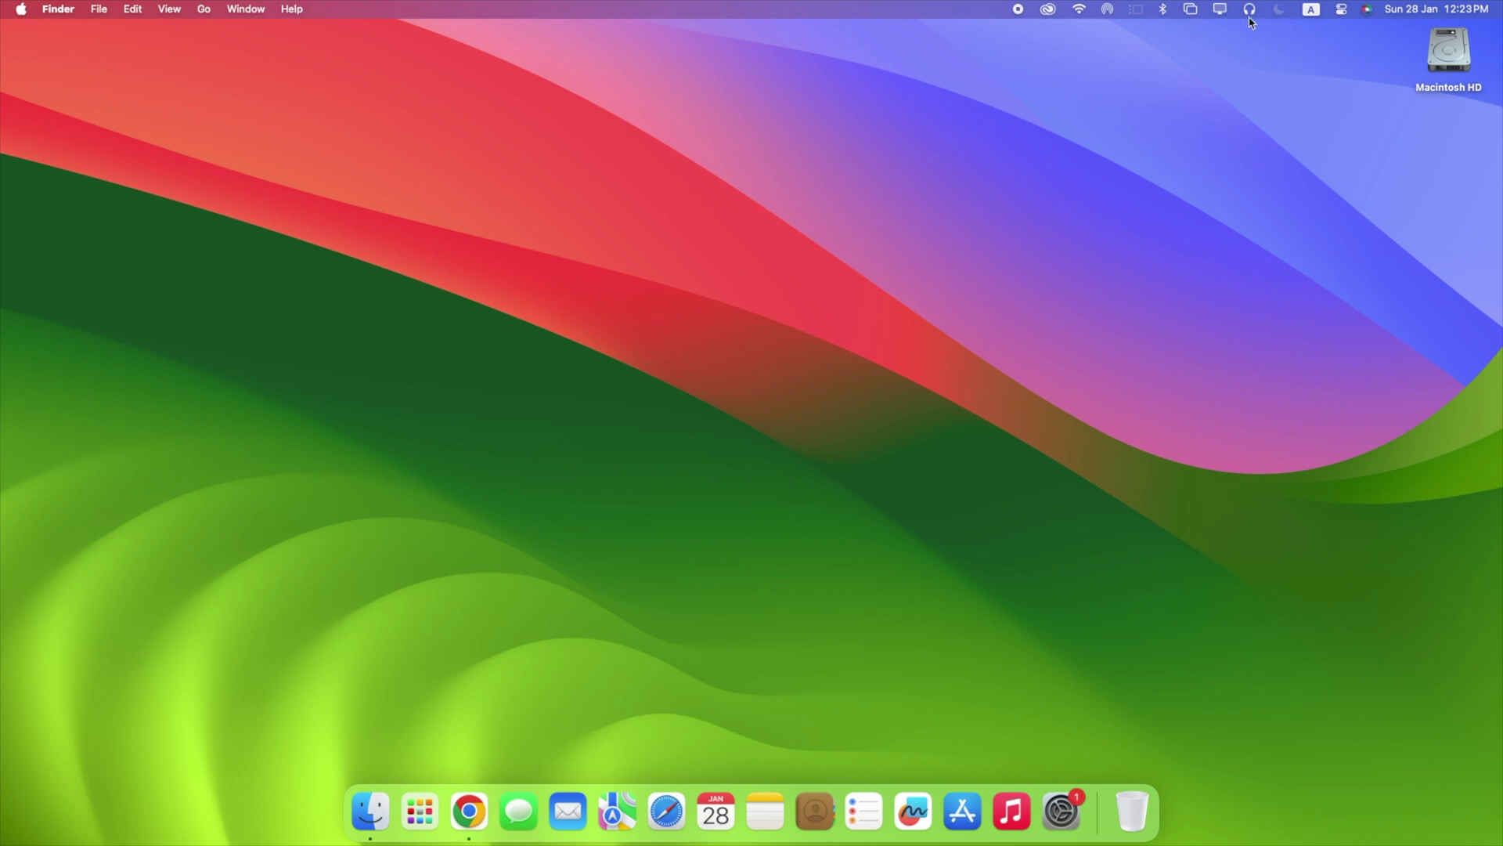
Check the AirDrop, Bluetooth, Screen Mirroring and Display menus, then launch Bartender 5 from Launchpad.
left_click(1106, 10)
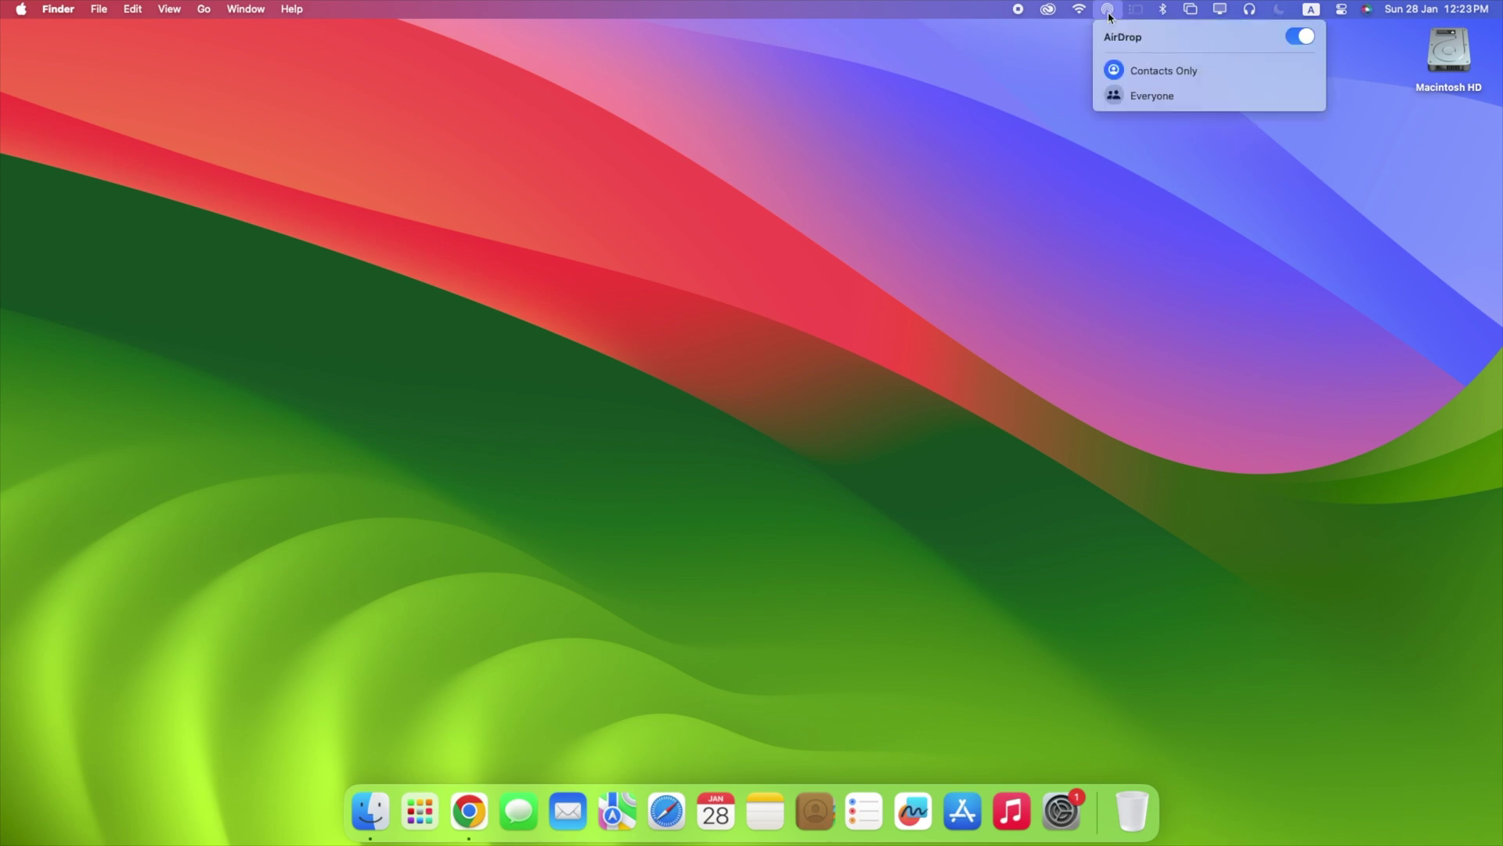
left_click(1106, 10)
left_click(1162, 9)
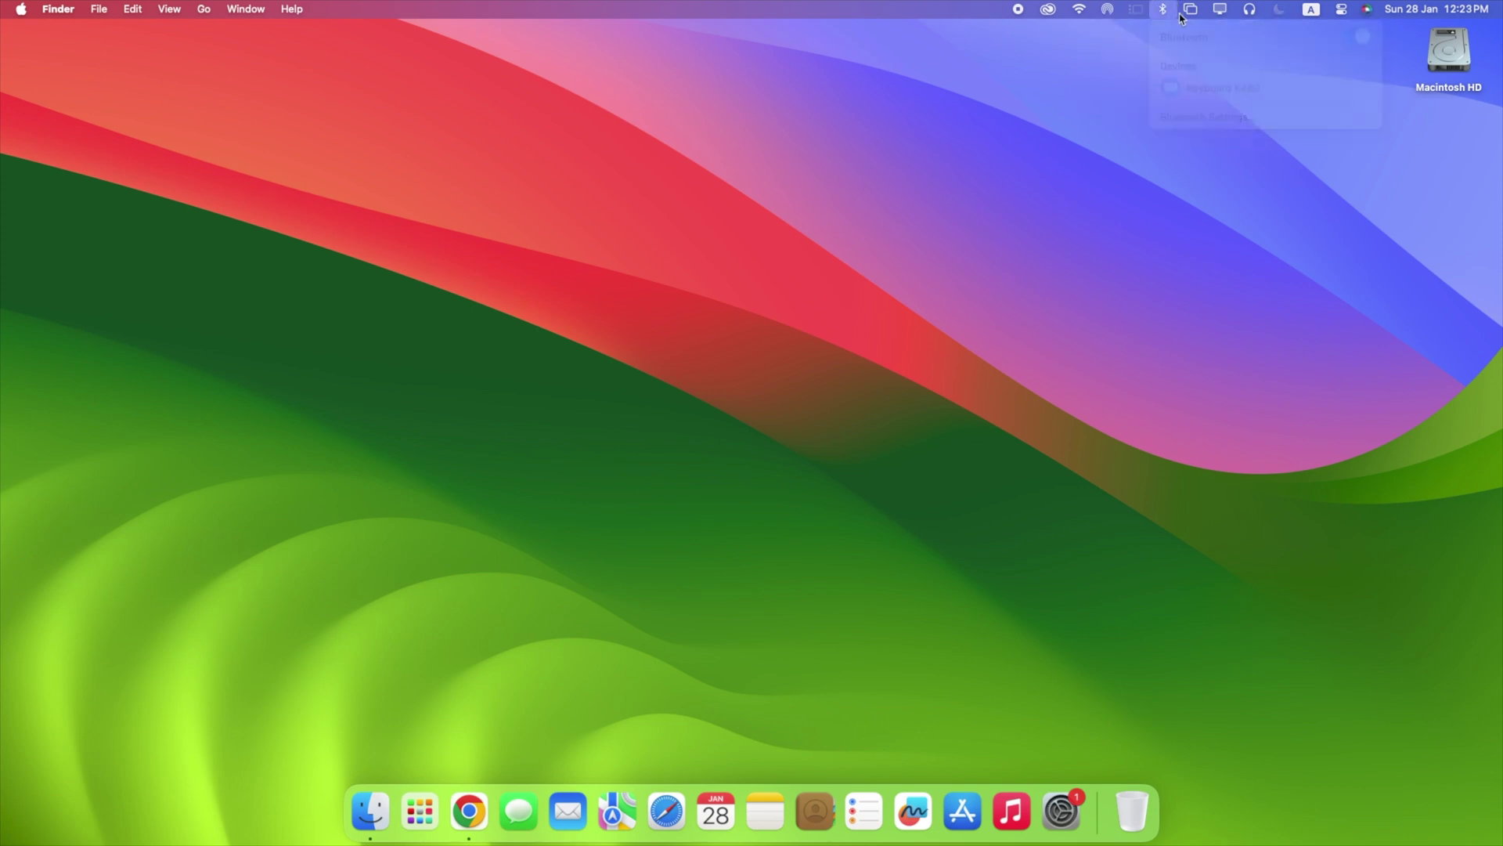
left_click(1187, 12)
left_click(1189, 12)
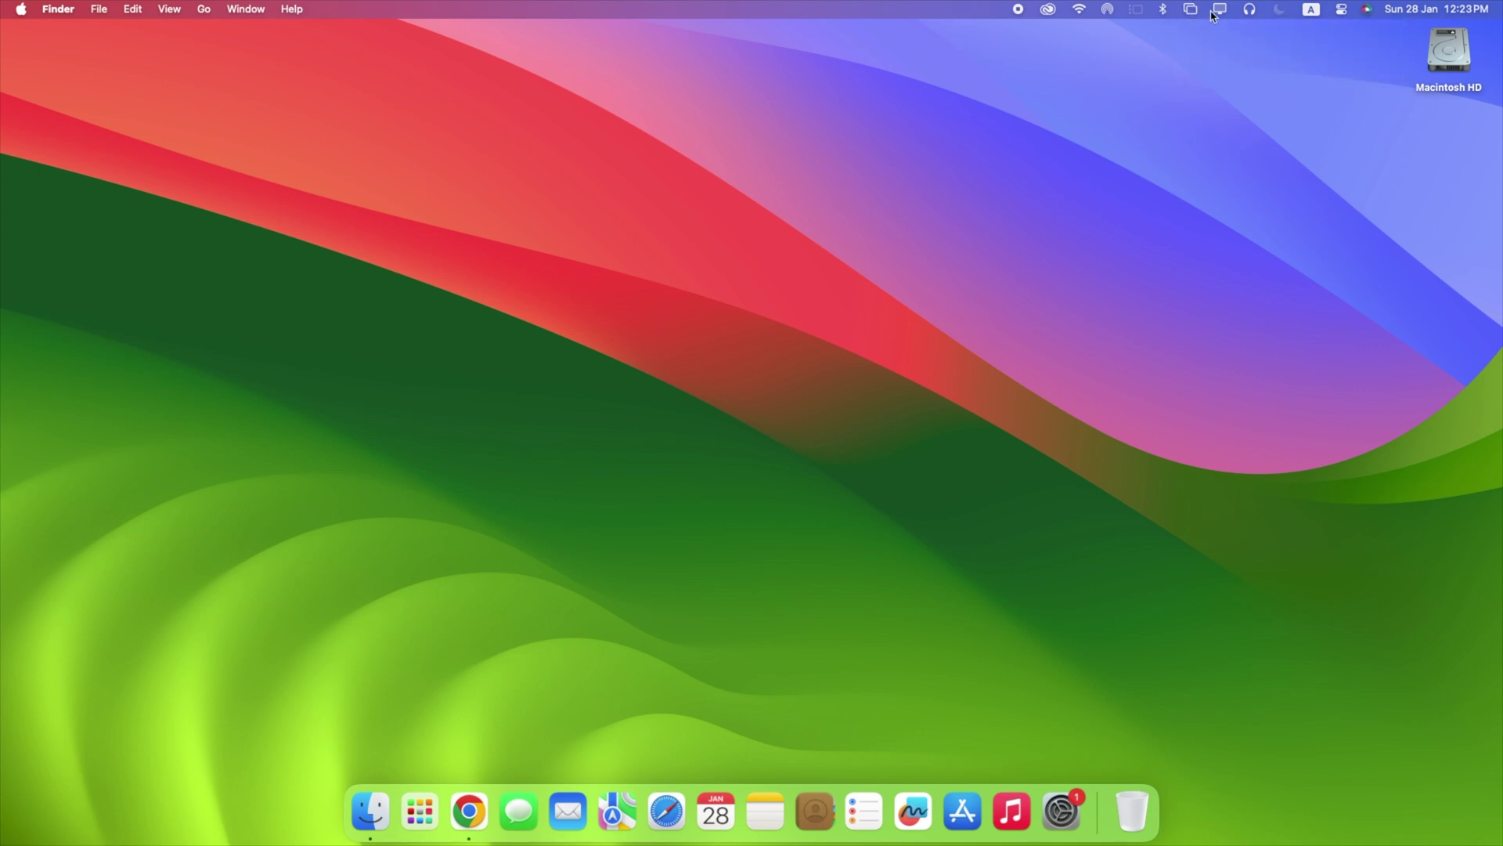
left_click(1219, 9)
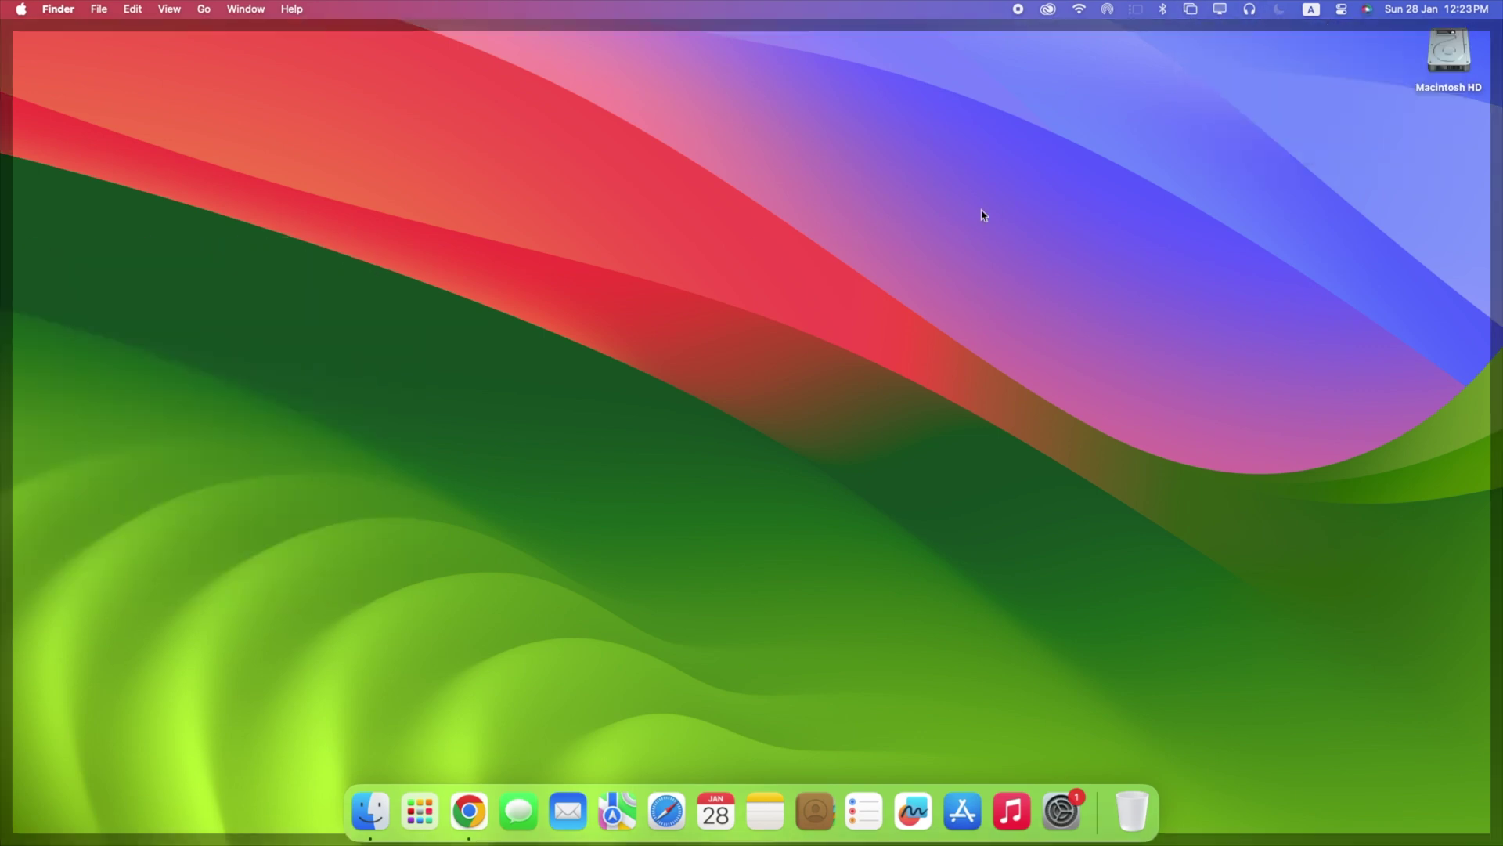
key("F4")
type("bar")
key("Return")
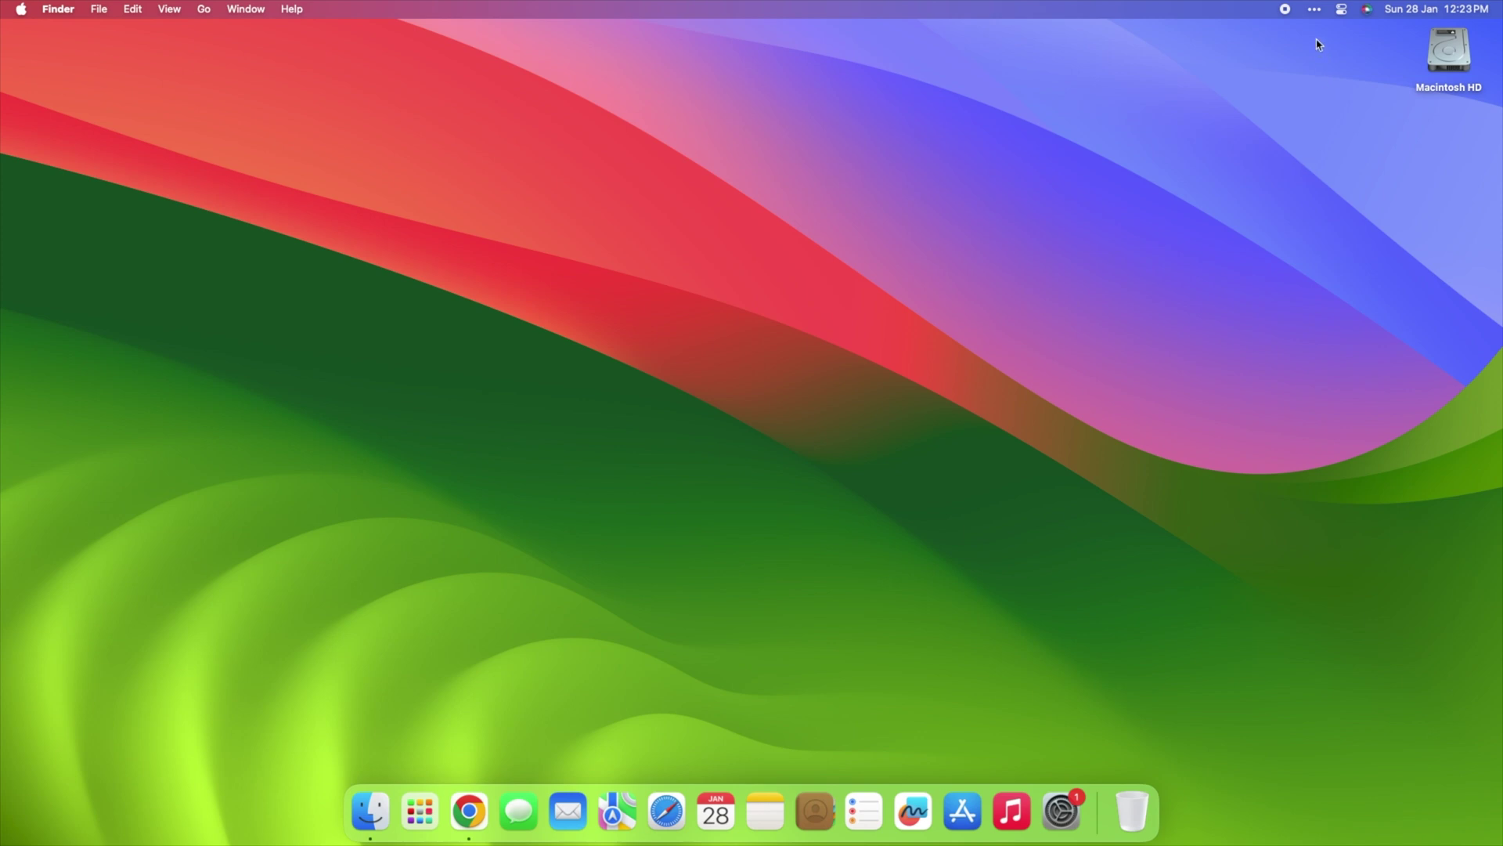
Show and hide Bartender's hidden items strip, then choose Bartender Settings from its right-click menu.
left_click(1317, 14)
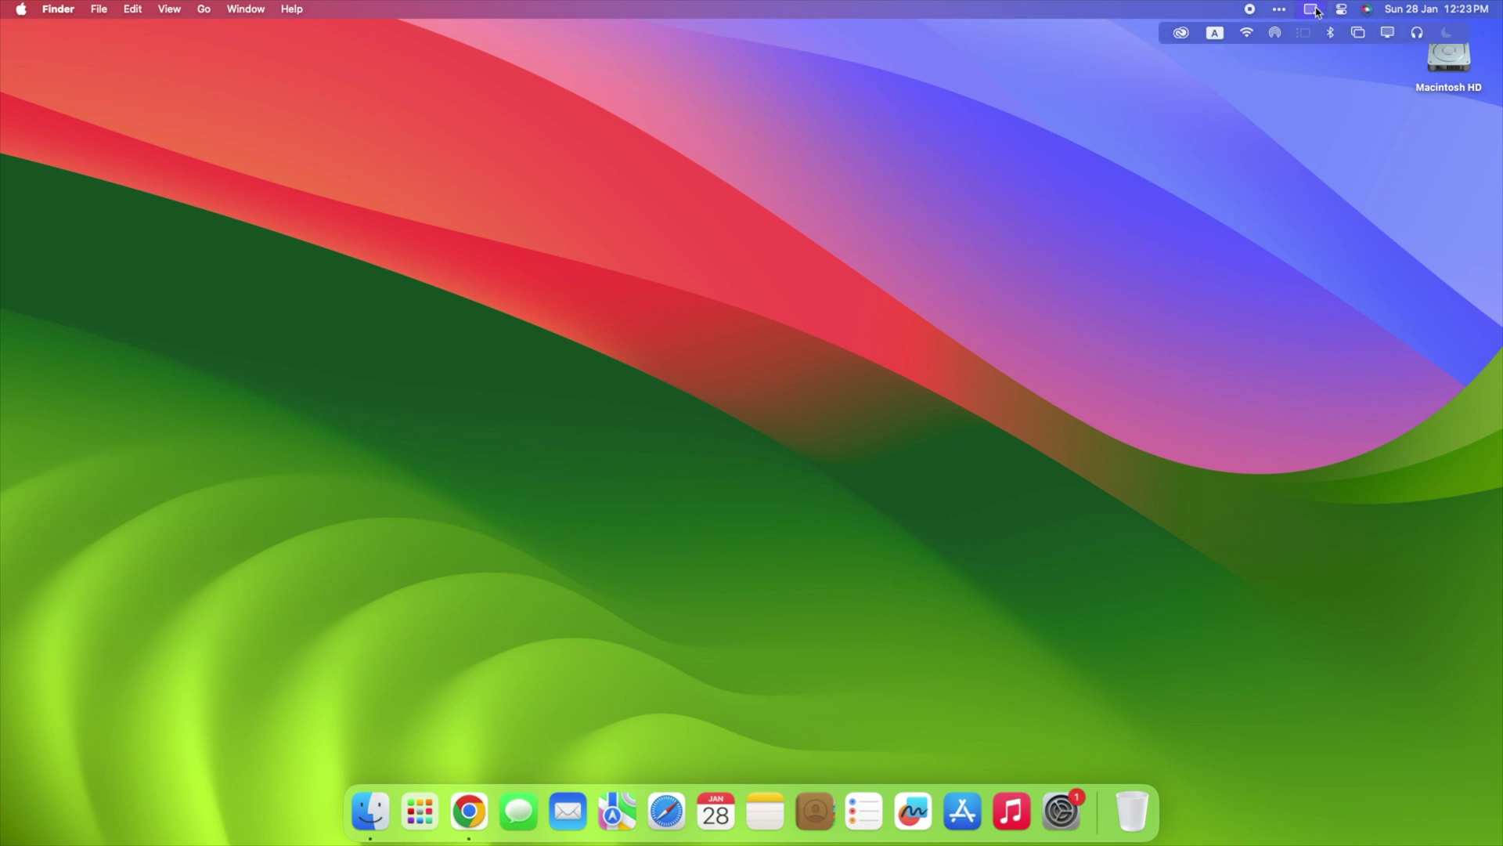
left_click(1311, 12)
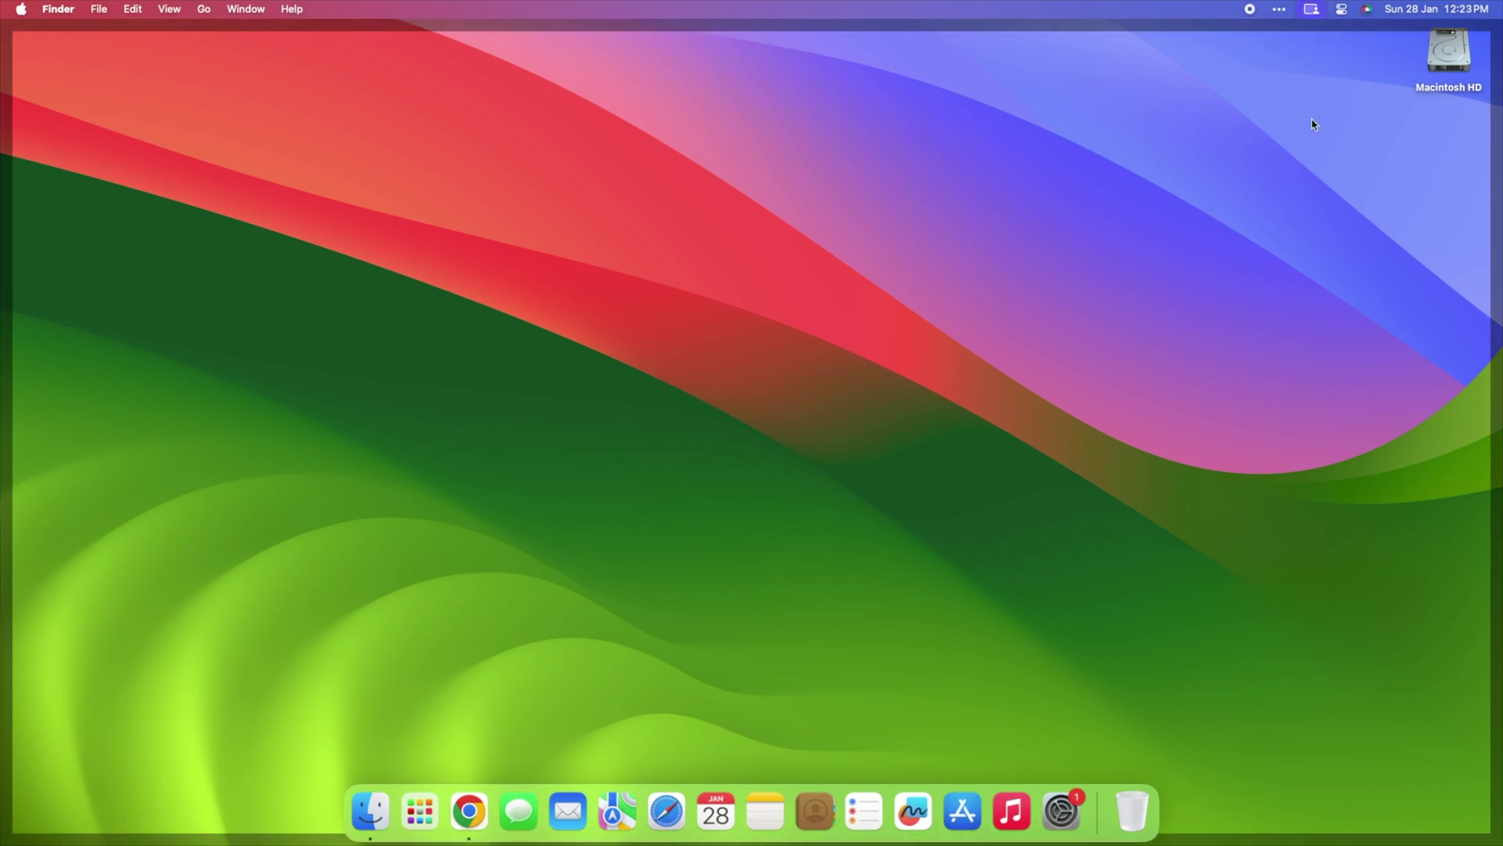
left_click(1280, 14)
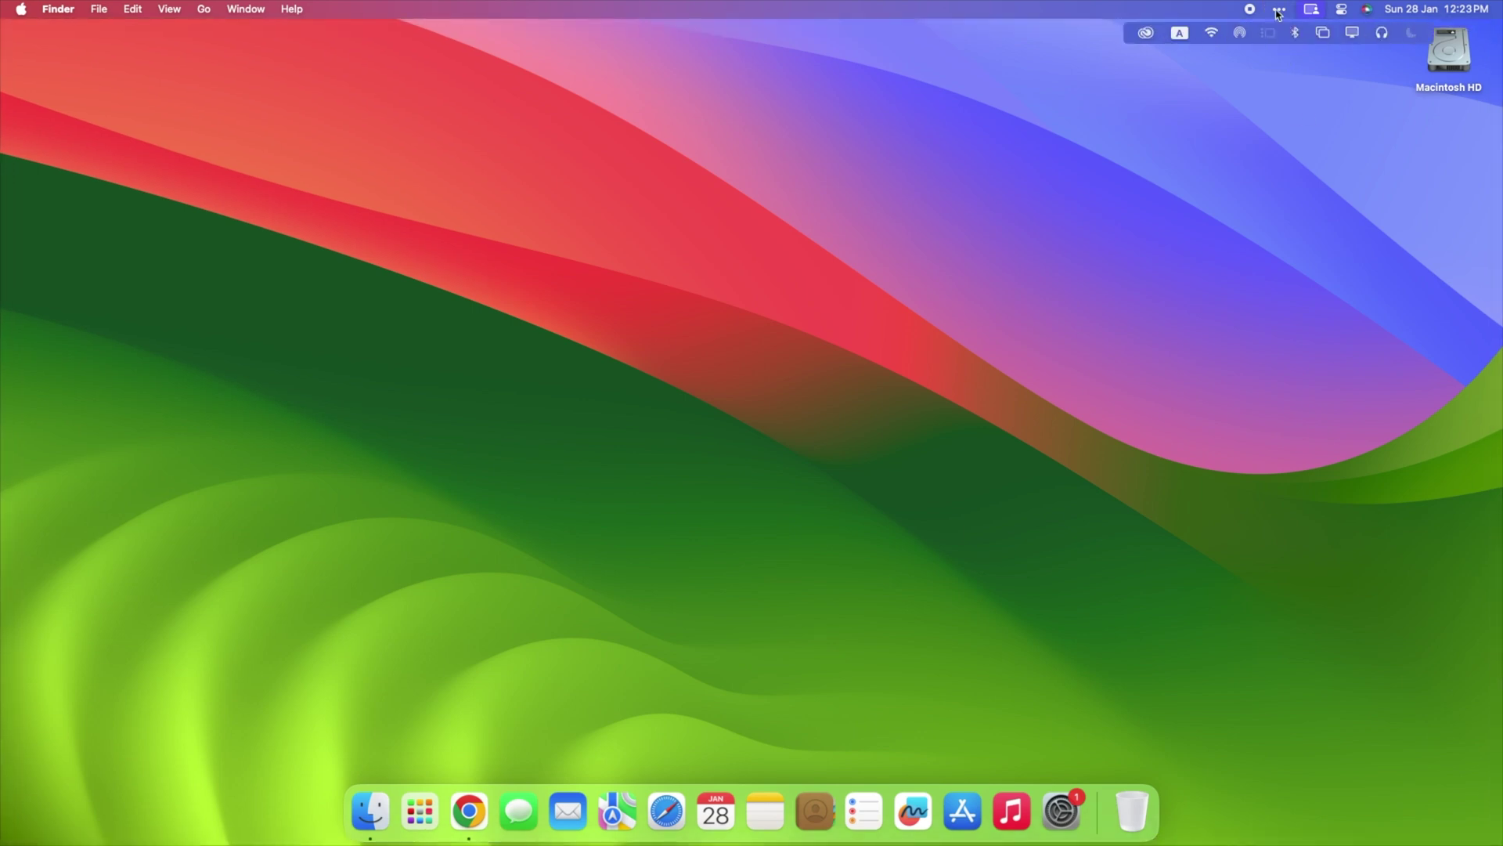
left_click(1280, 14)
right_click(1279, 14)
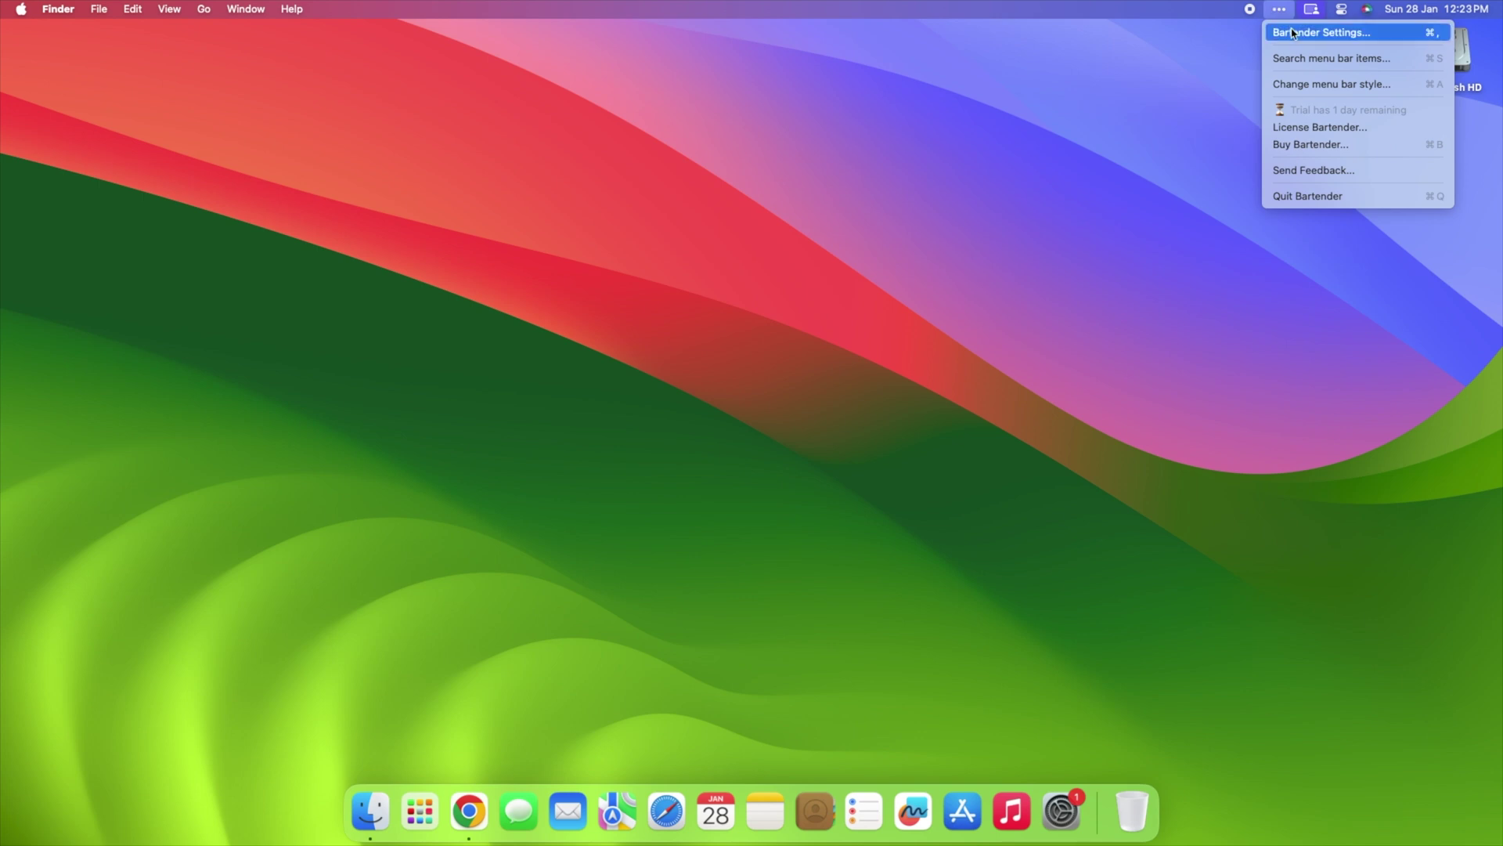
left_click(1292, 32)
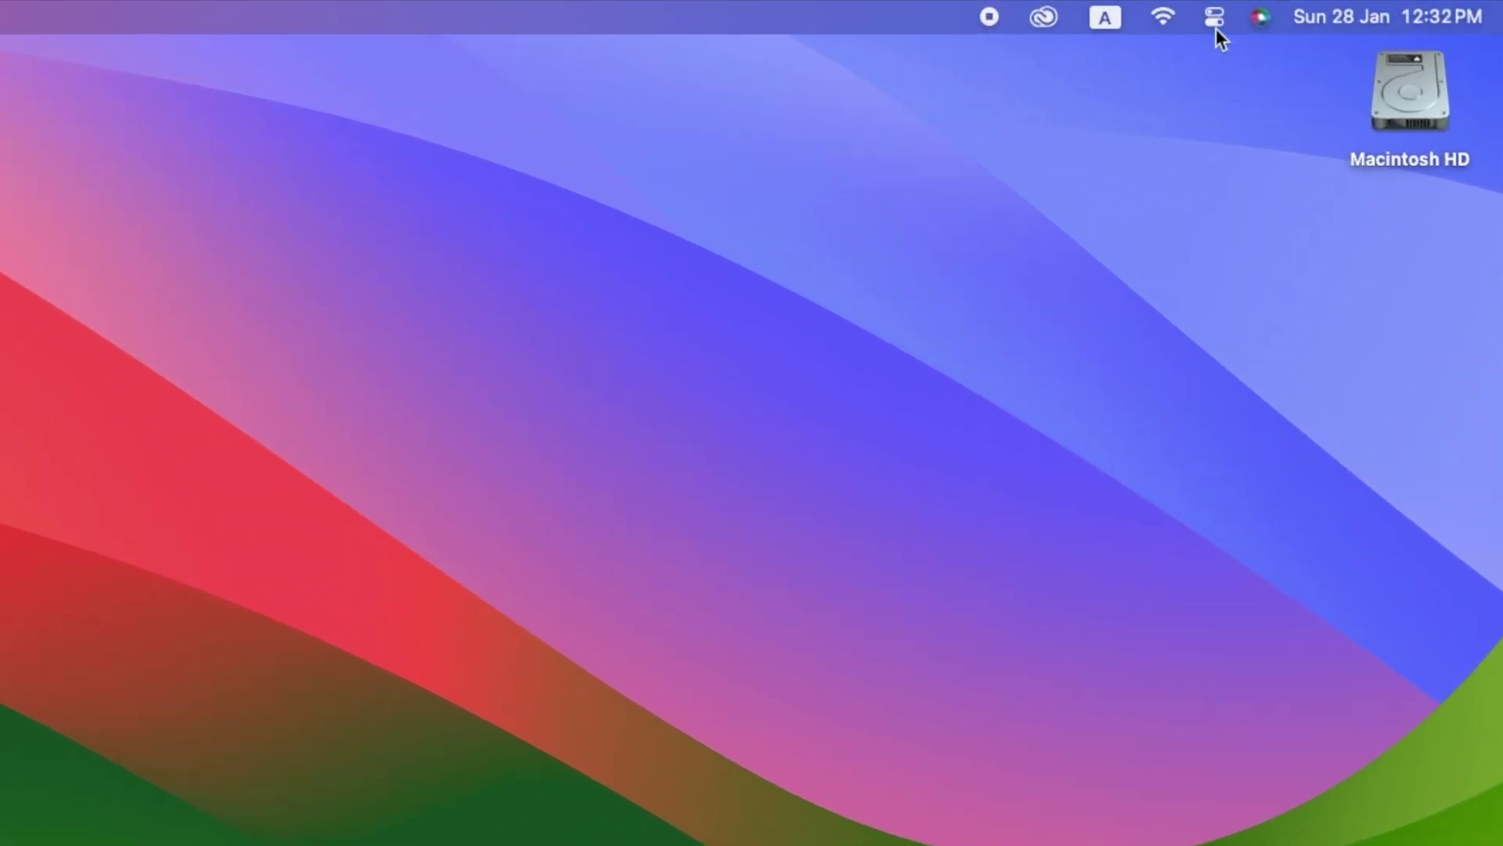
Drag AirDrop and Bluetooth from Control Centre into the menu bar, then remove Bluetooth again.
left_click(1215, 18)
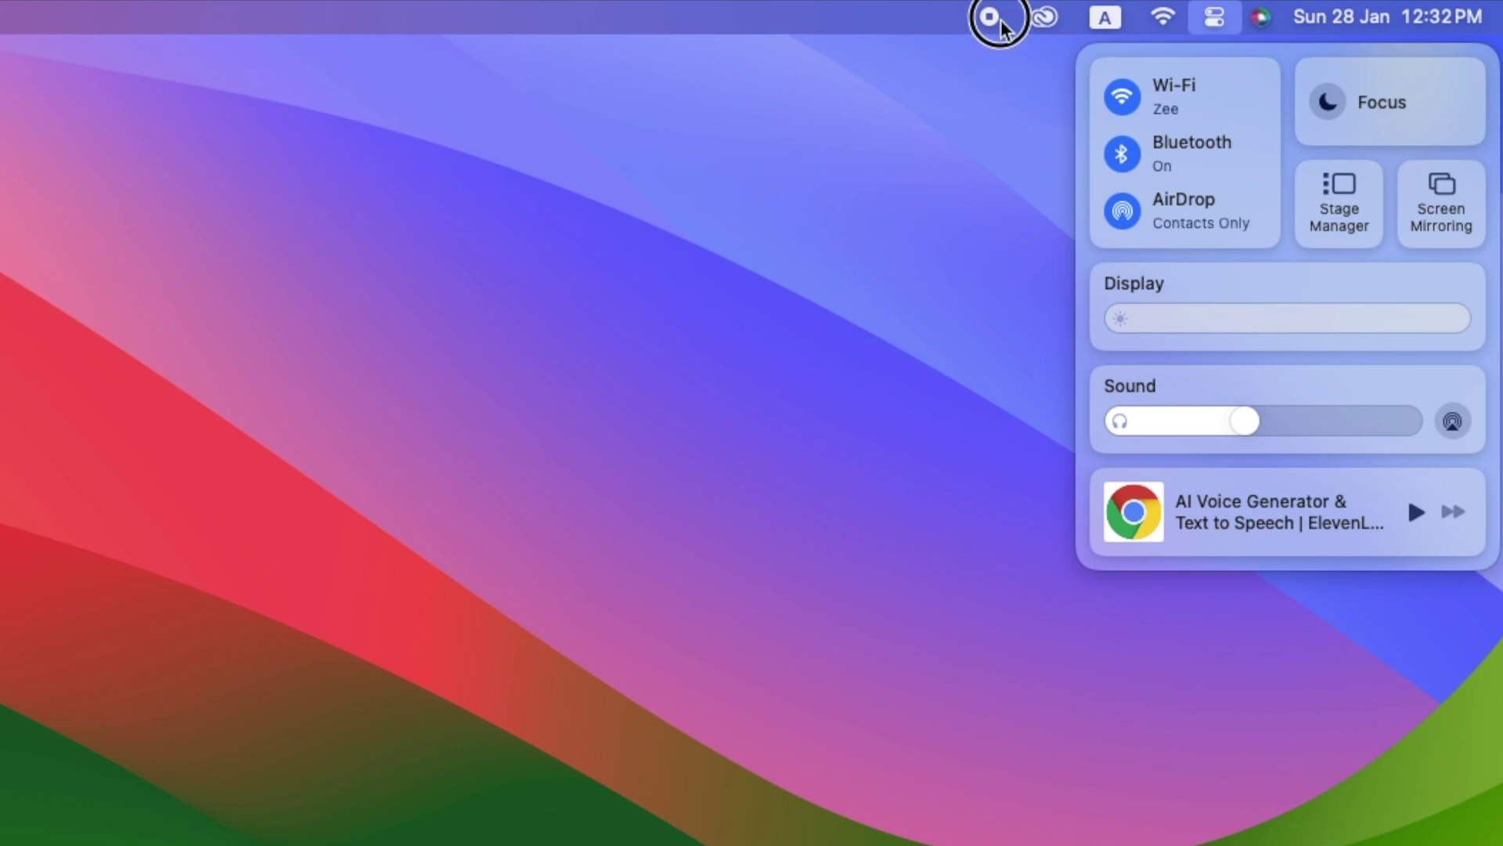
left_click_drag(1185, 223, 1040, 21)
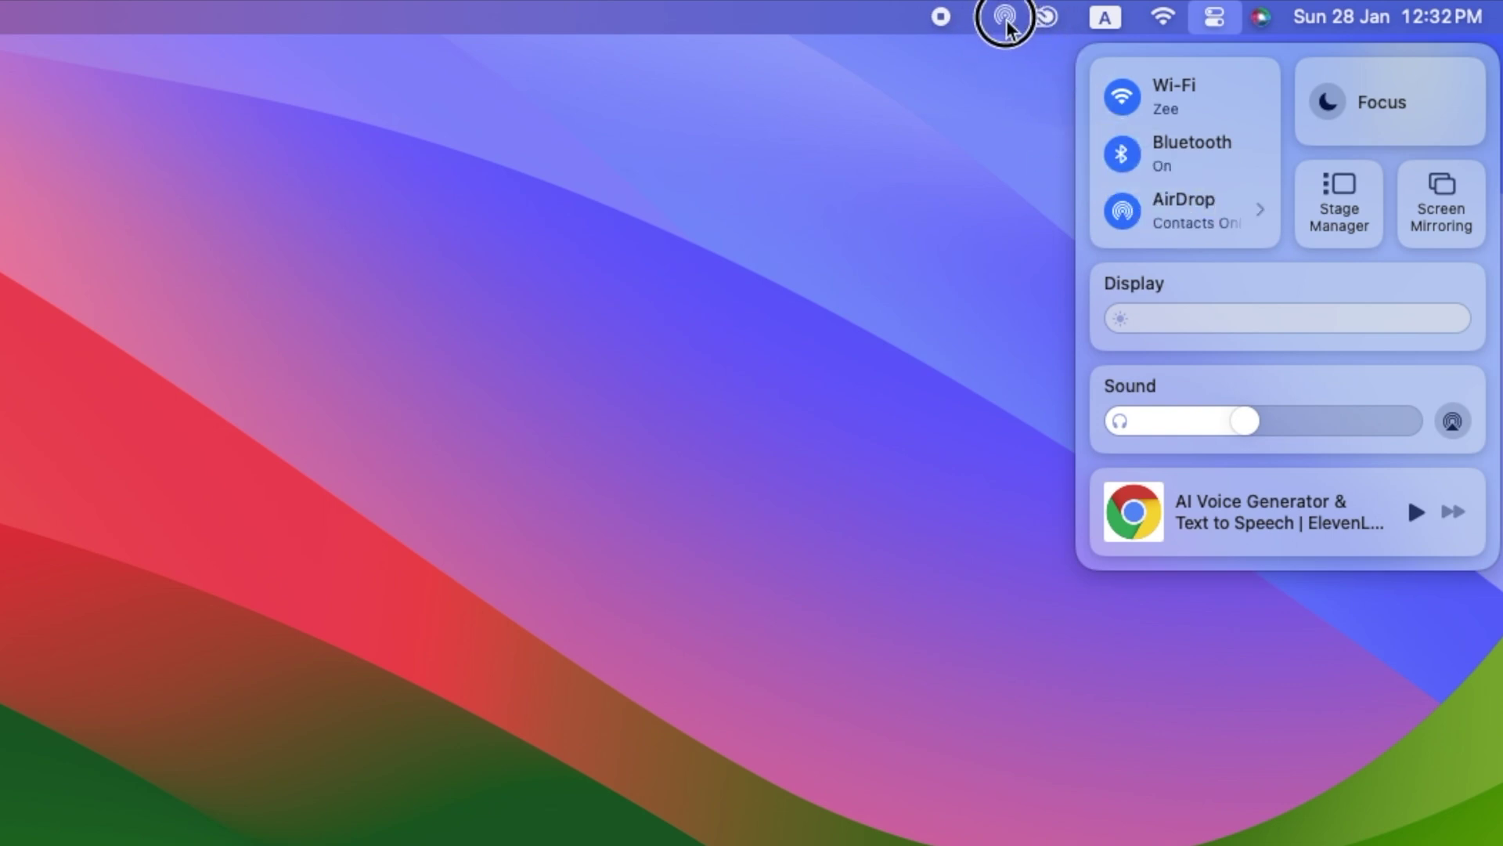
left_click_drag(1150, 141, 1027, 31)
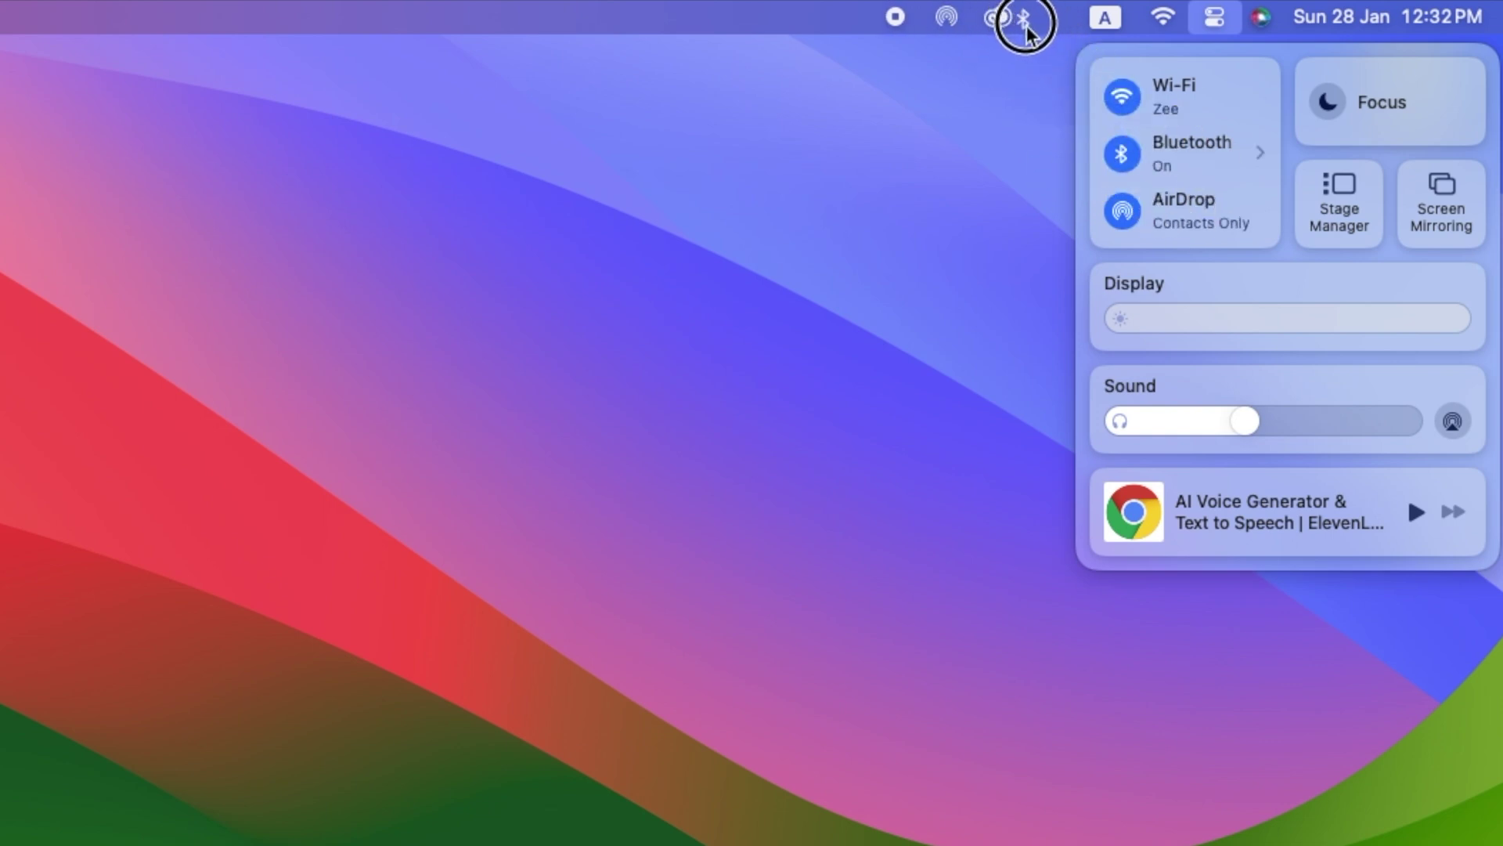
left_click(1201, 21)
left_click_drag(1052, 15, 1045, 82)
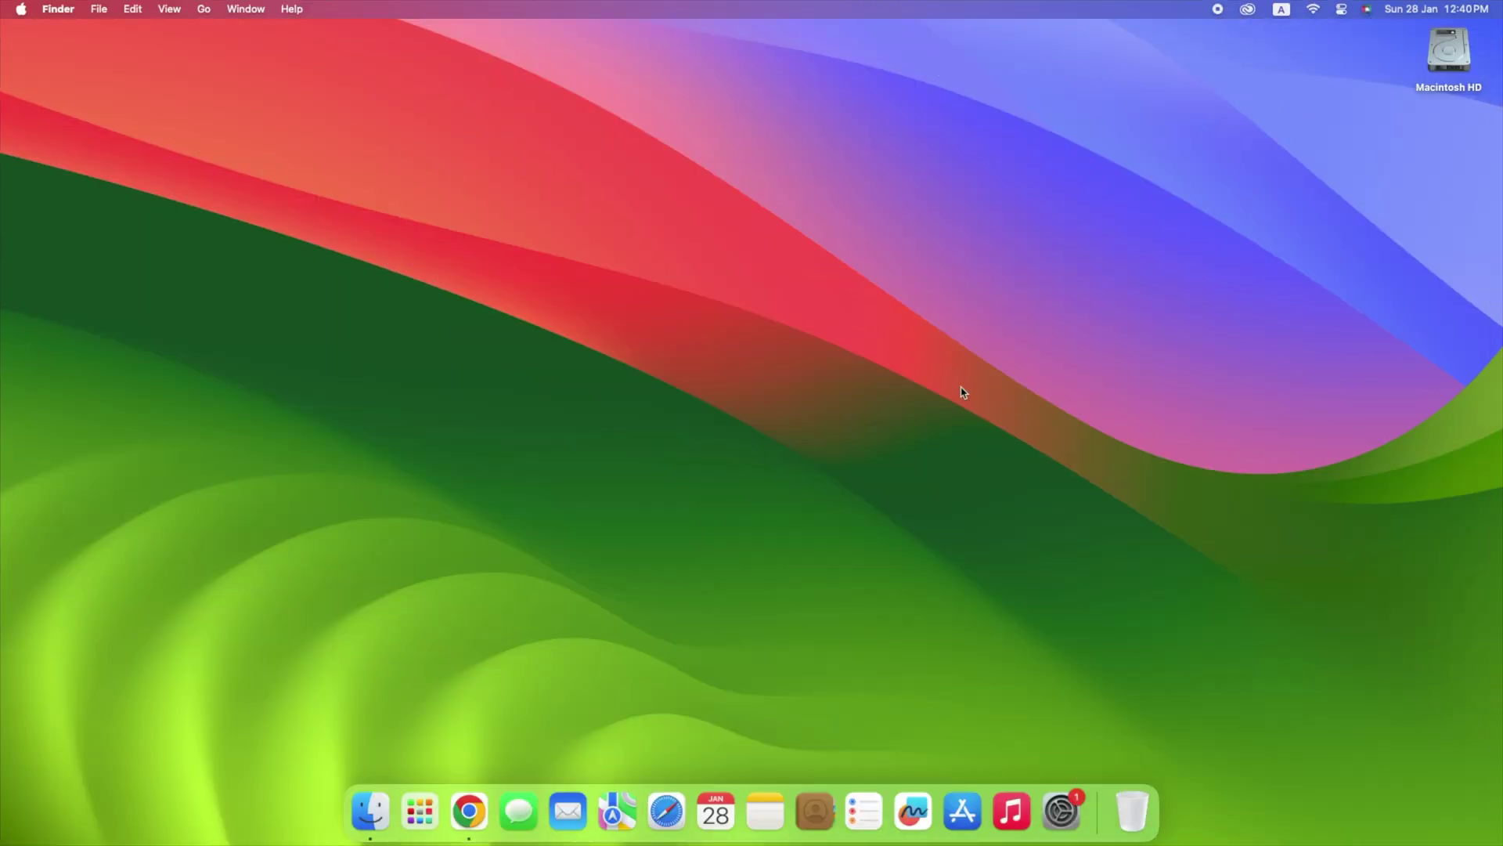
Turn on 'Show in Menu Bar' for Accessibility Shortcuts in Control Centre settings.
left_click(1060, 810)
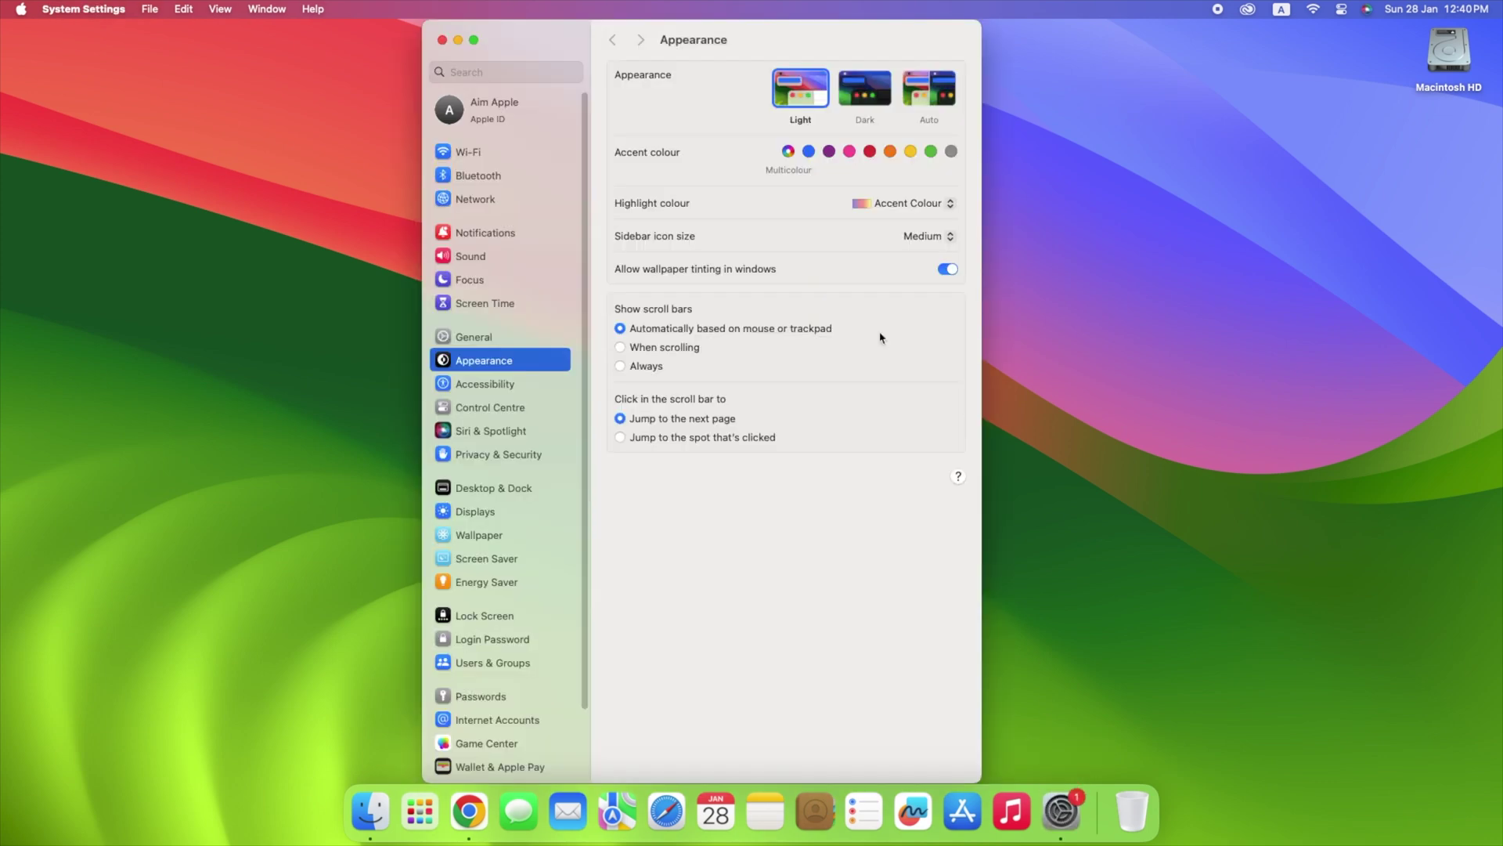
left_click(514, 444)
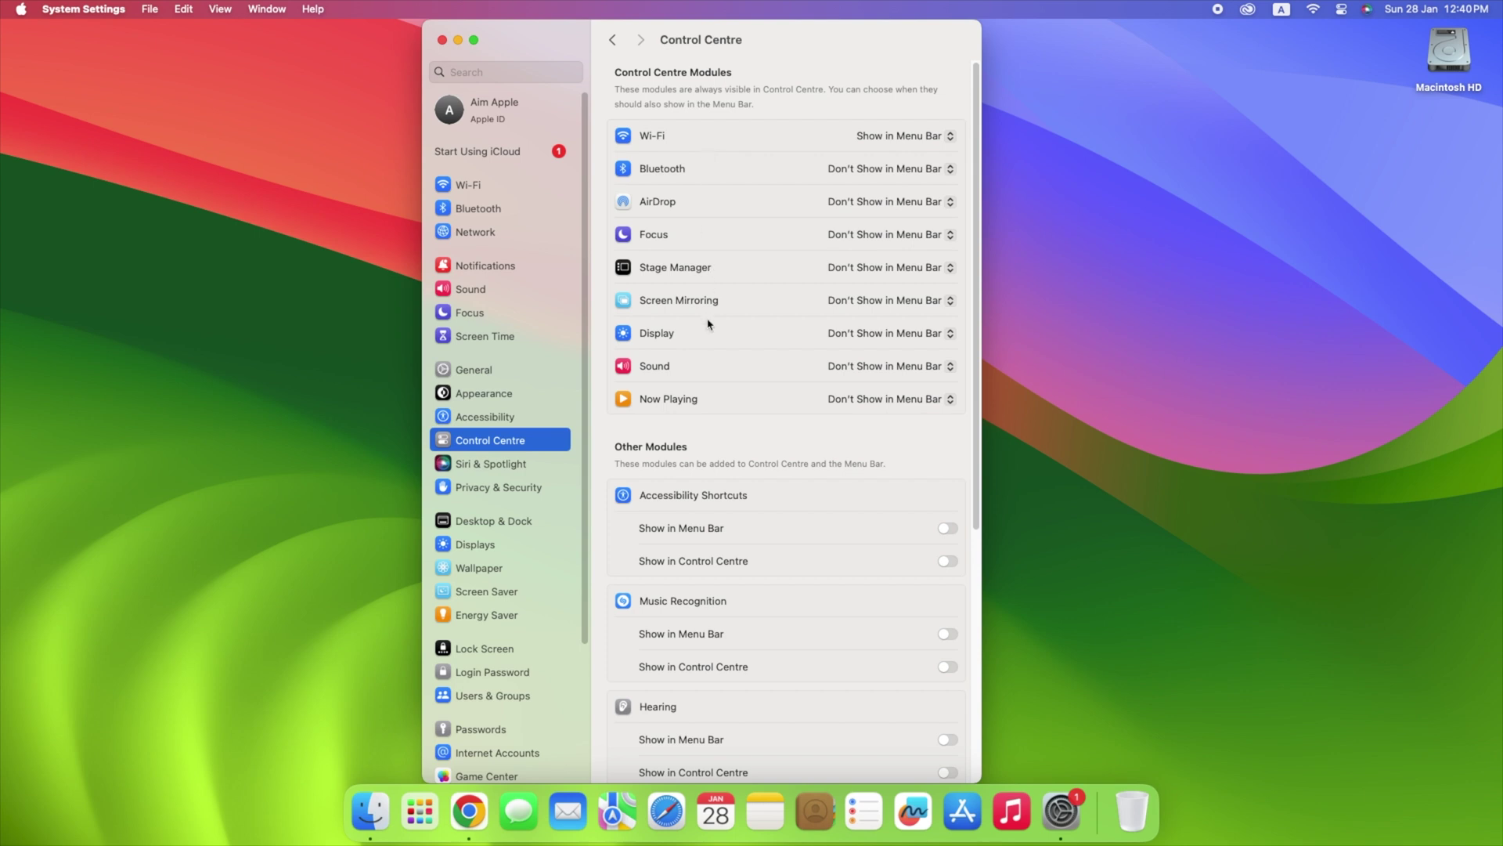
left_click(947, 529)
scroll(940, 537, "down", 1)
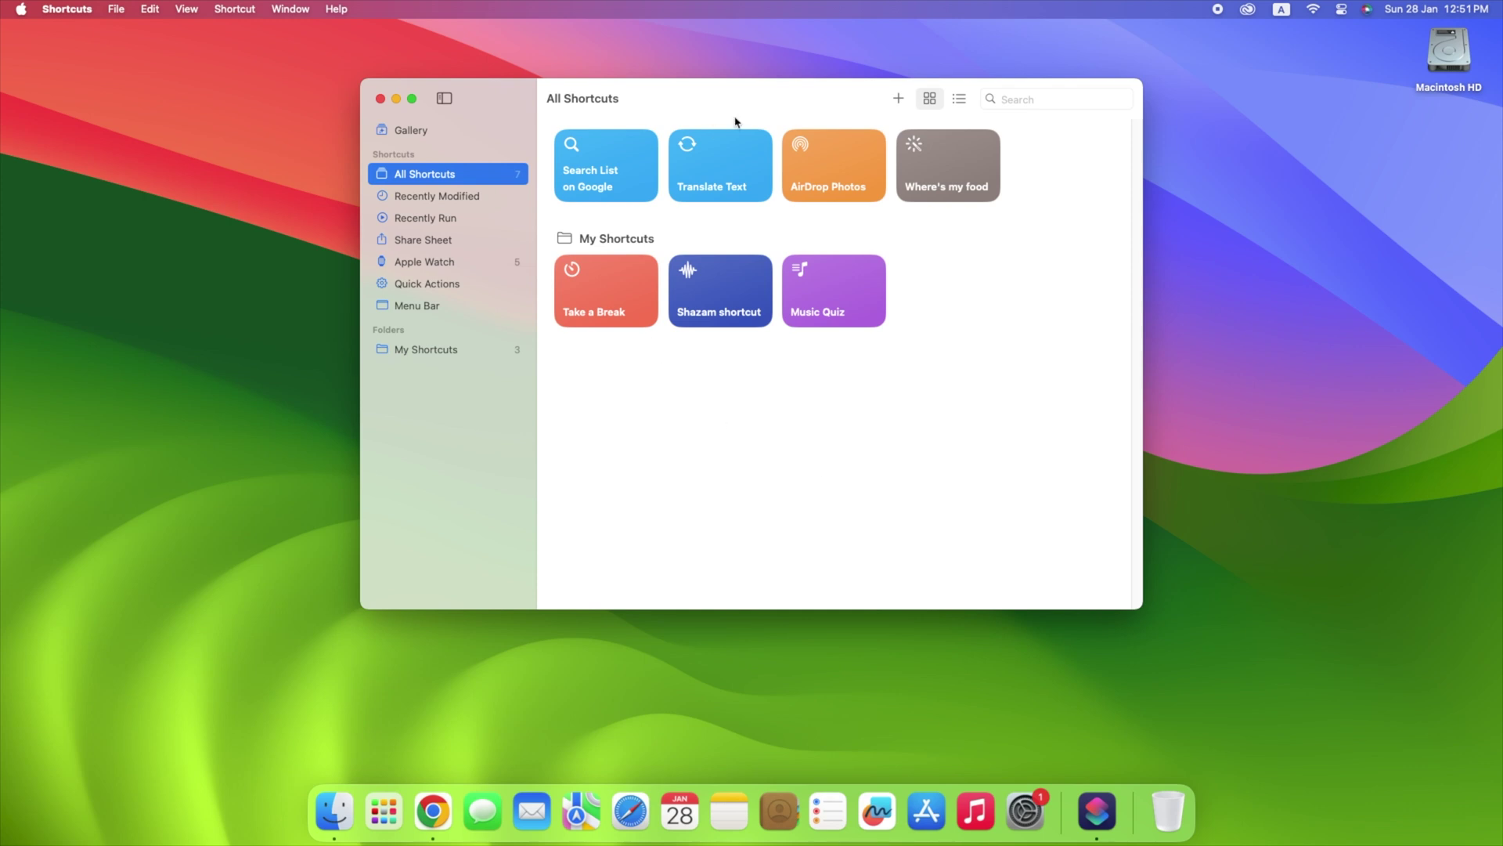
Maximize the Shortcuts window, browse the Gallery, and return to All Shortcuts.
double_click(822, 86)
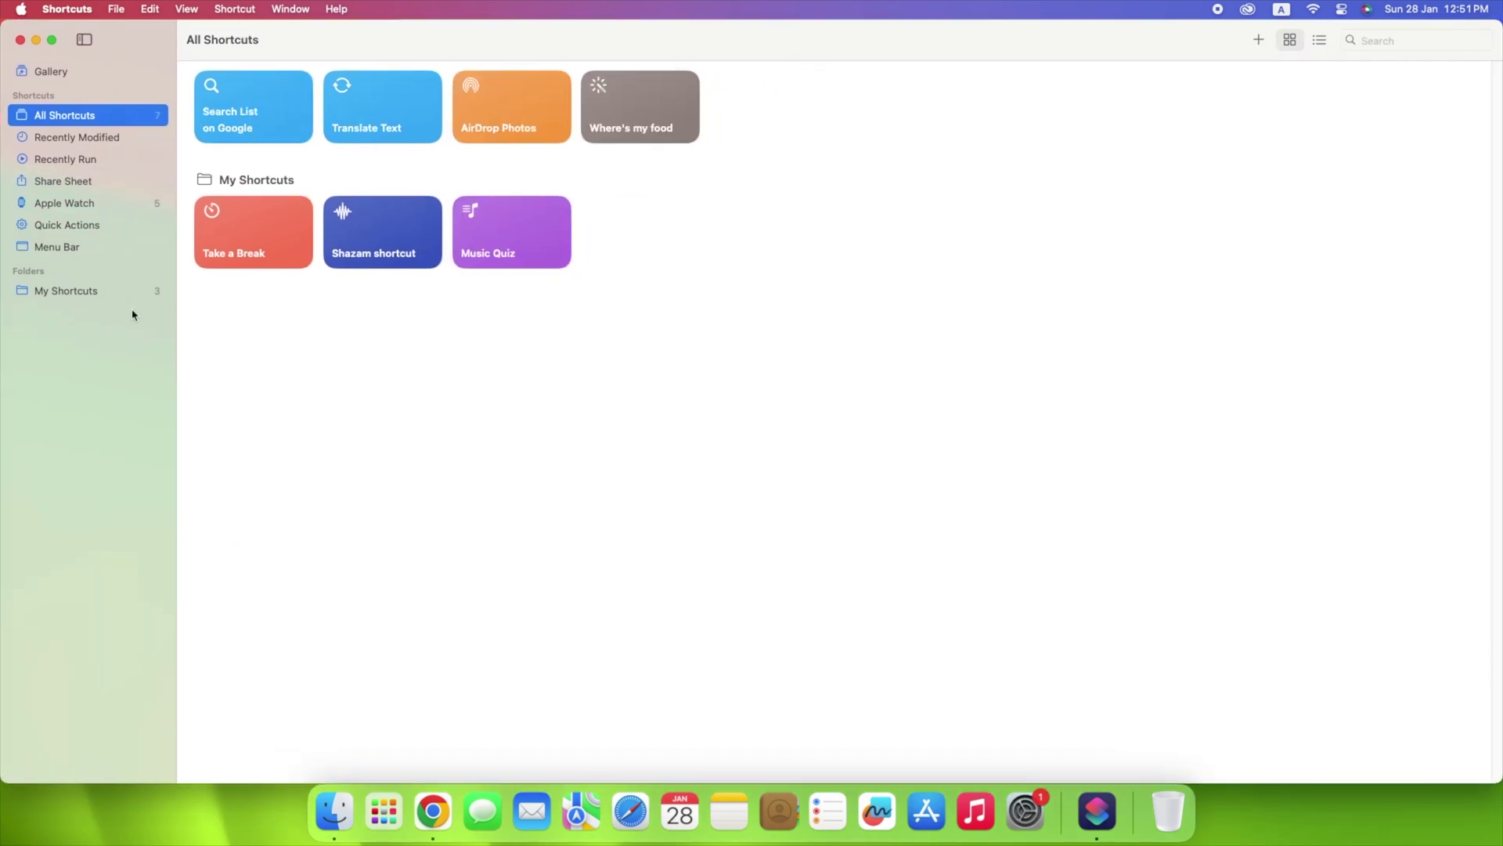
left_click(97, 71)
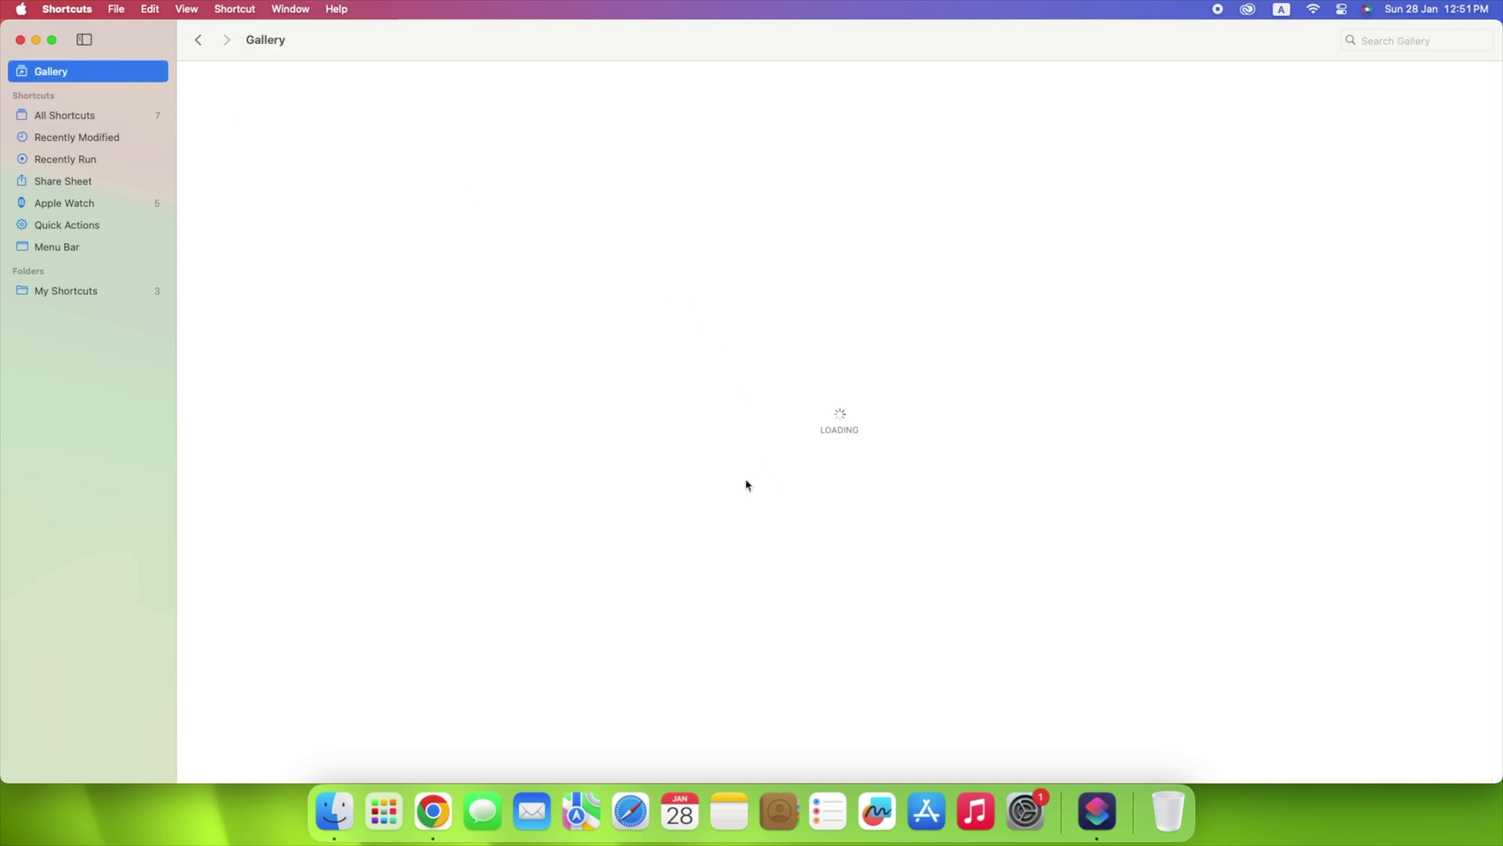
scroll(710, 437, "down", 3)
scroll(698, 427, "down", 2)
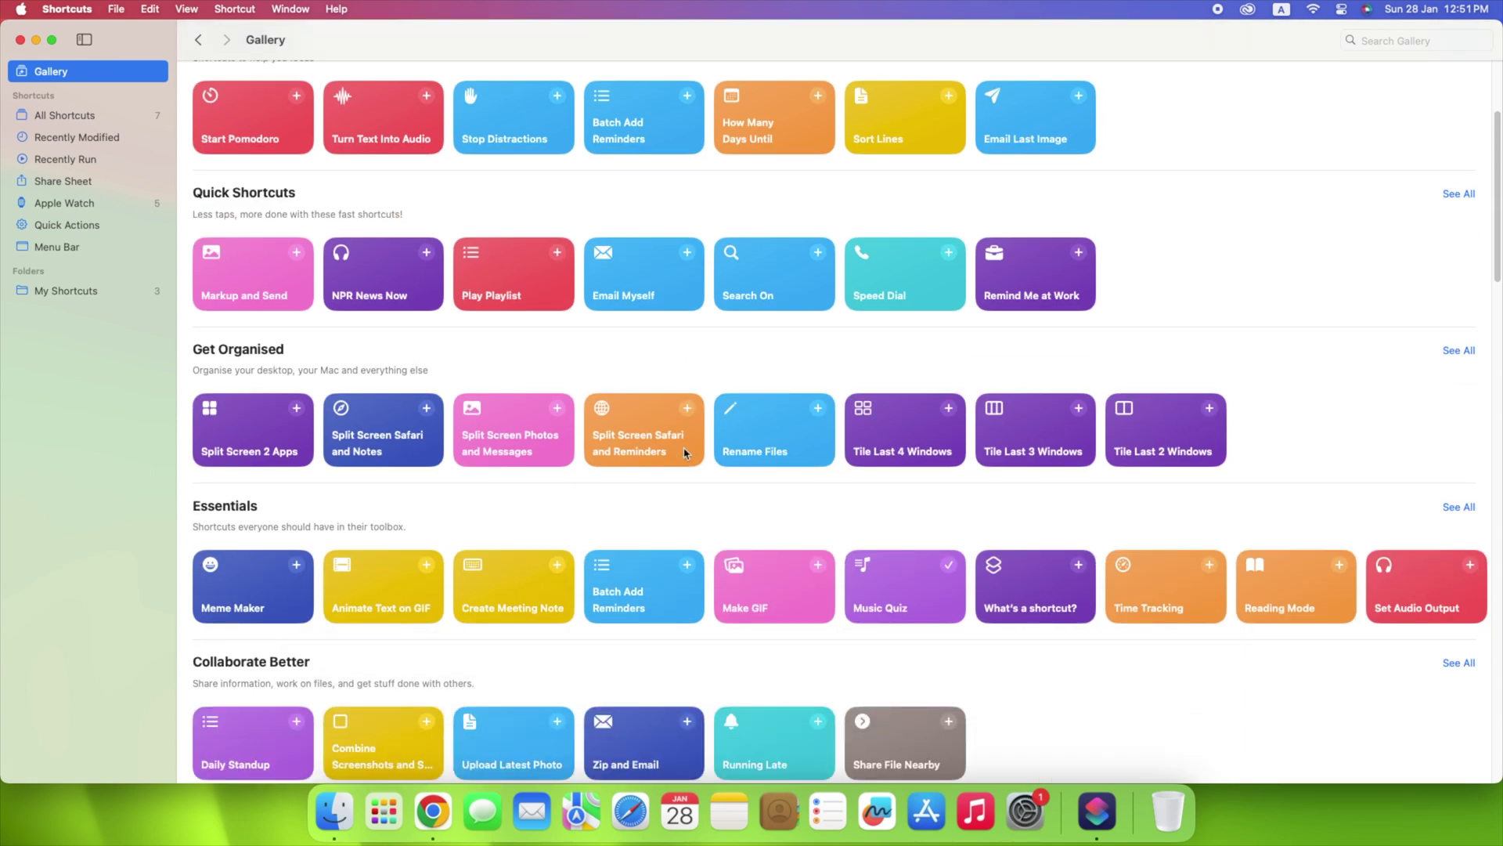
scroll(689, 453, "down", 1)
scroll(678, 463, "down", 2)
scroll(680, 463, "down", 1)
scroll(677, 466, "down", 2)
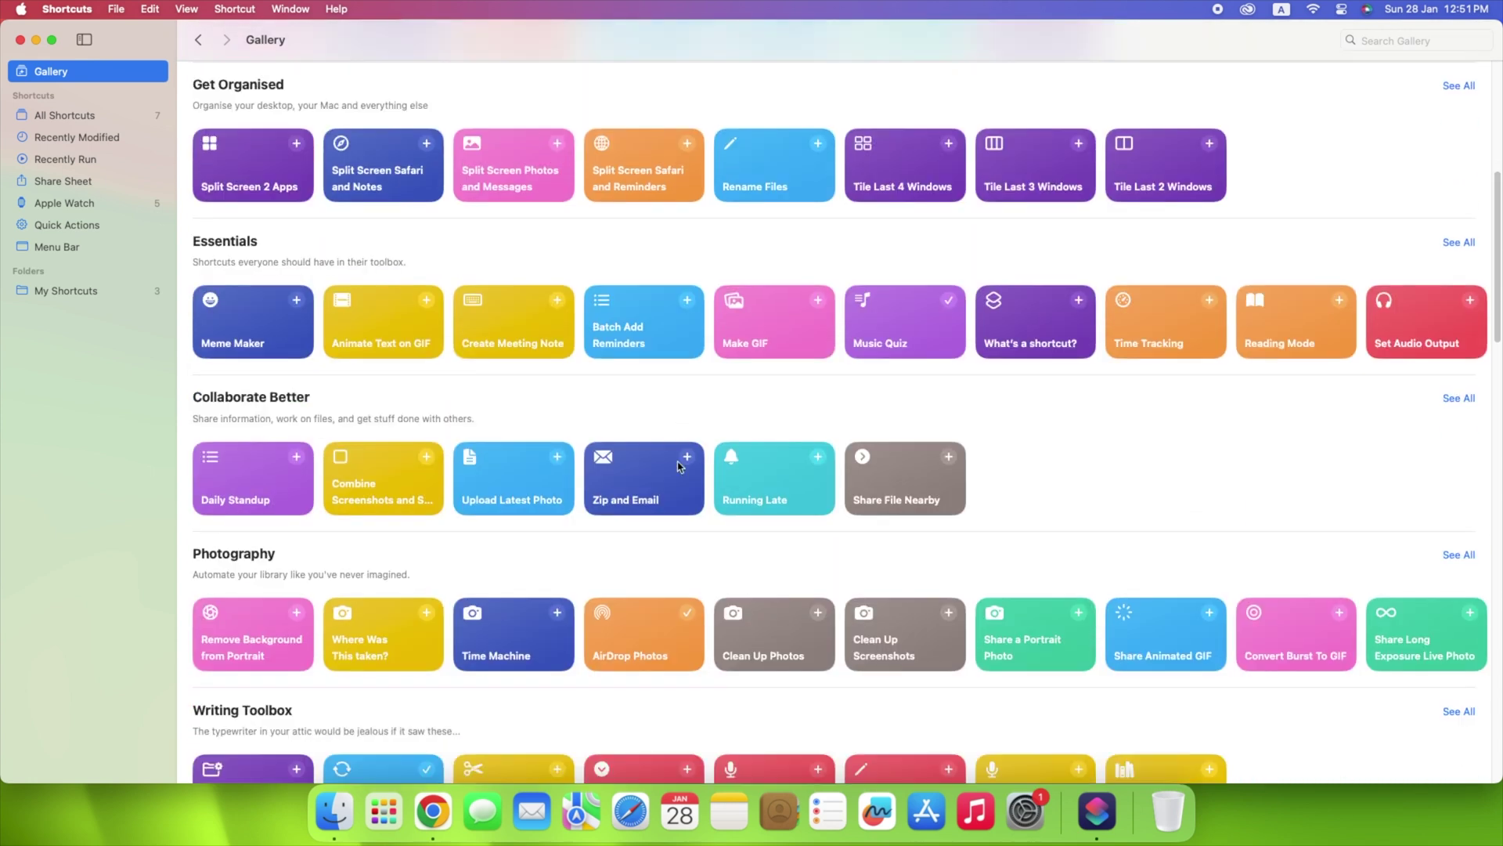
scroll(706, 520, "down", 1)
scroll(705, 520, "up", 3)
key("super+1")
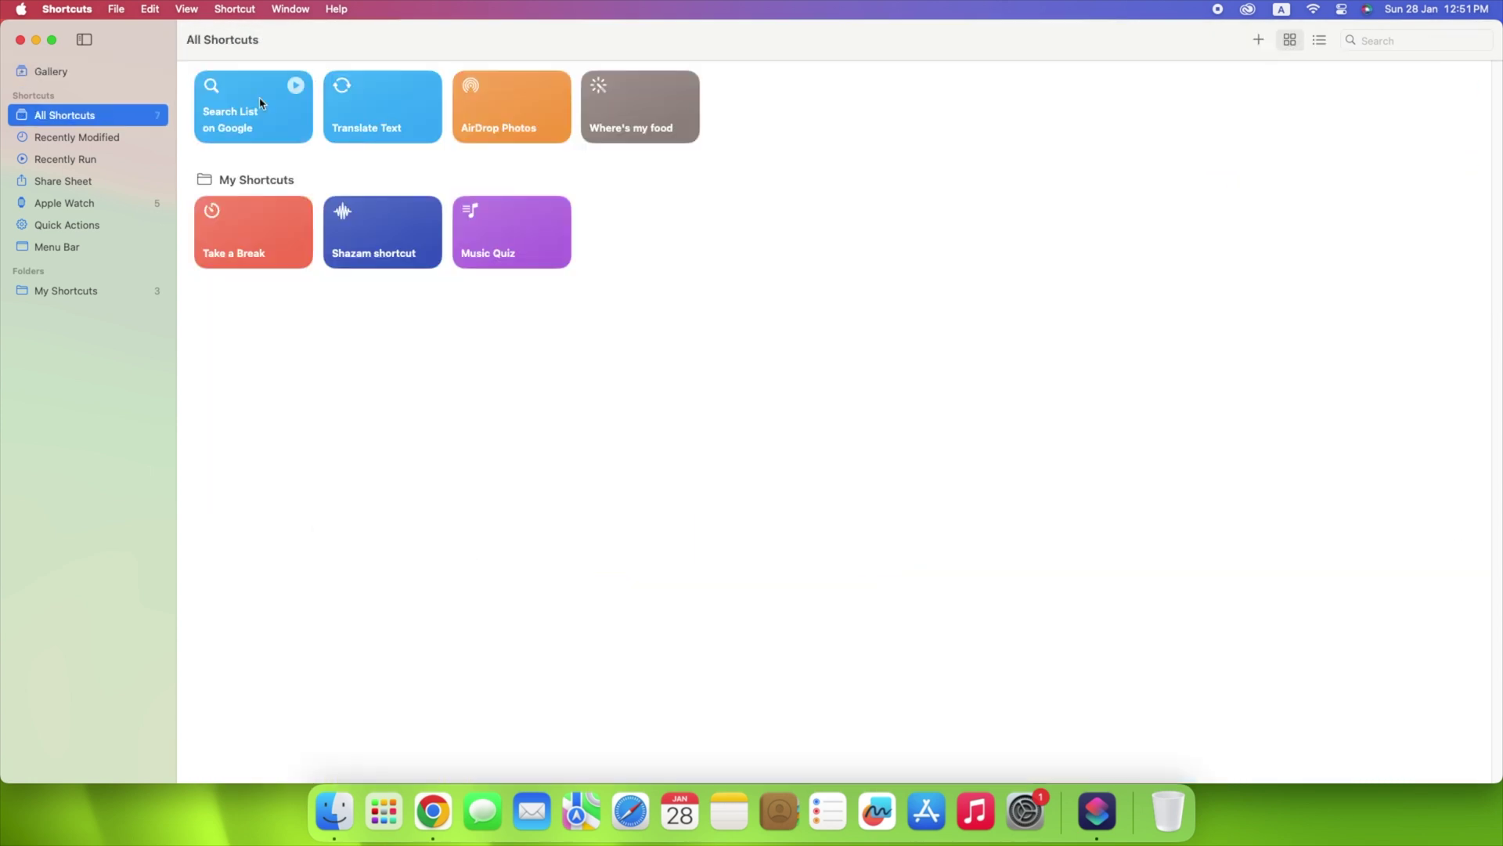
left_click(261, 104)
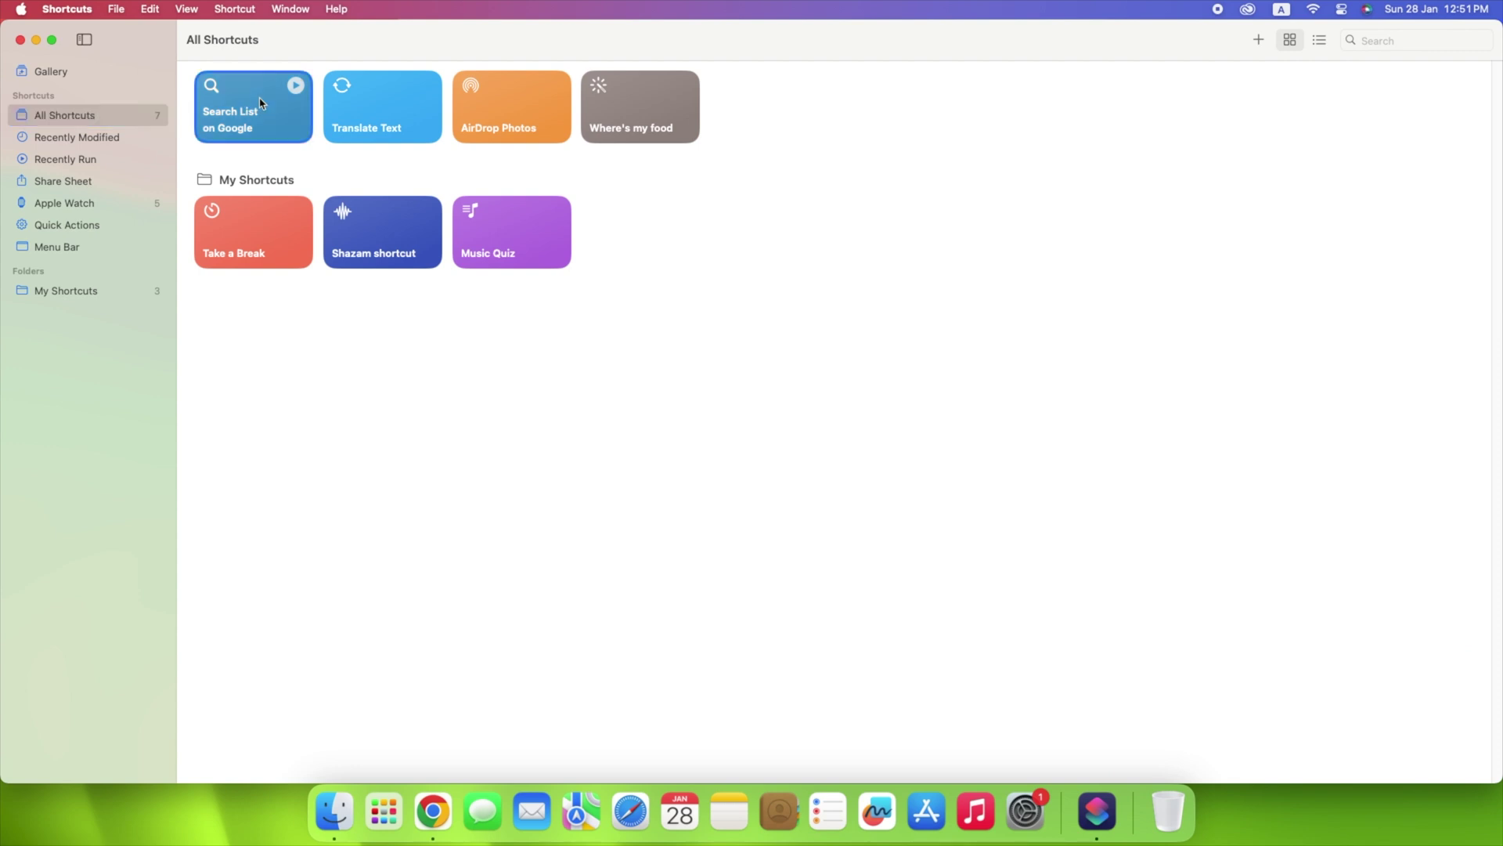
left_click(352, 187)
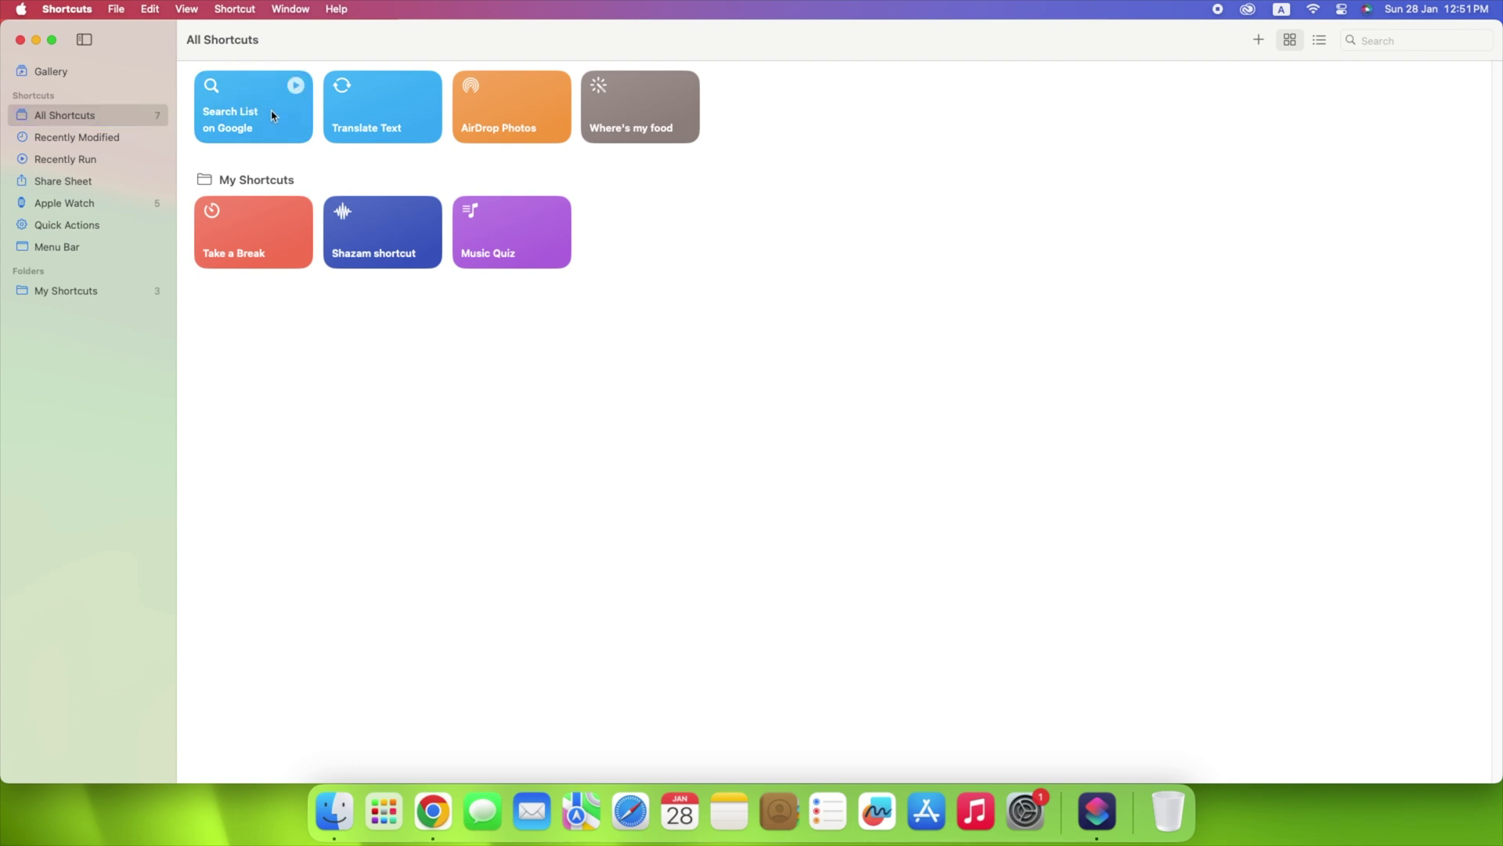
Drag Search List on Google and AirDrop Photos onto Menu Bar and confirm both in the menu-bar extra.
left_click_drag(272, 115, 86, 250)
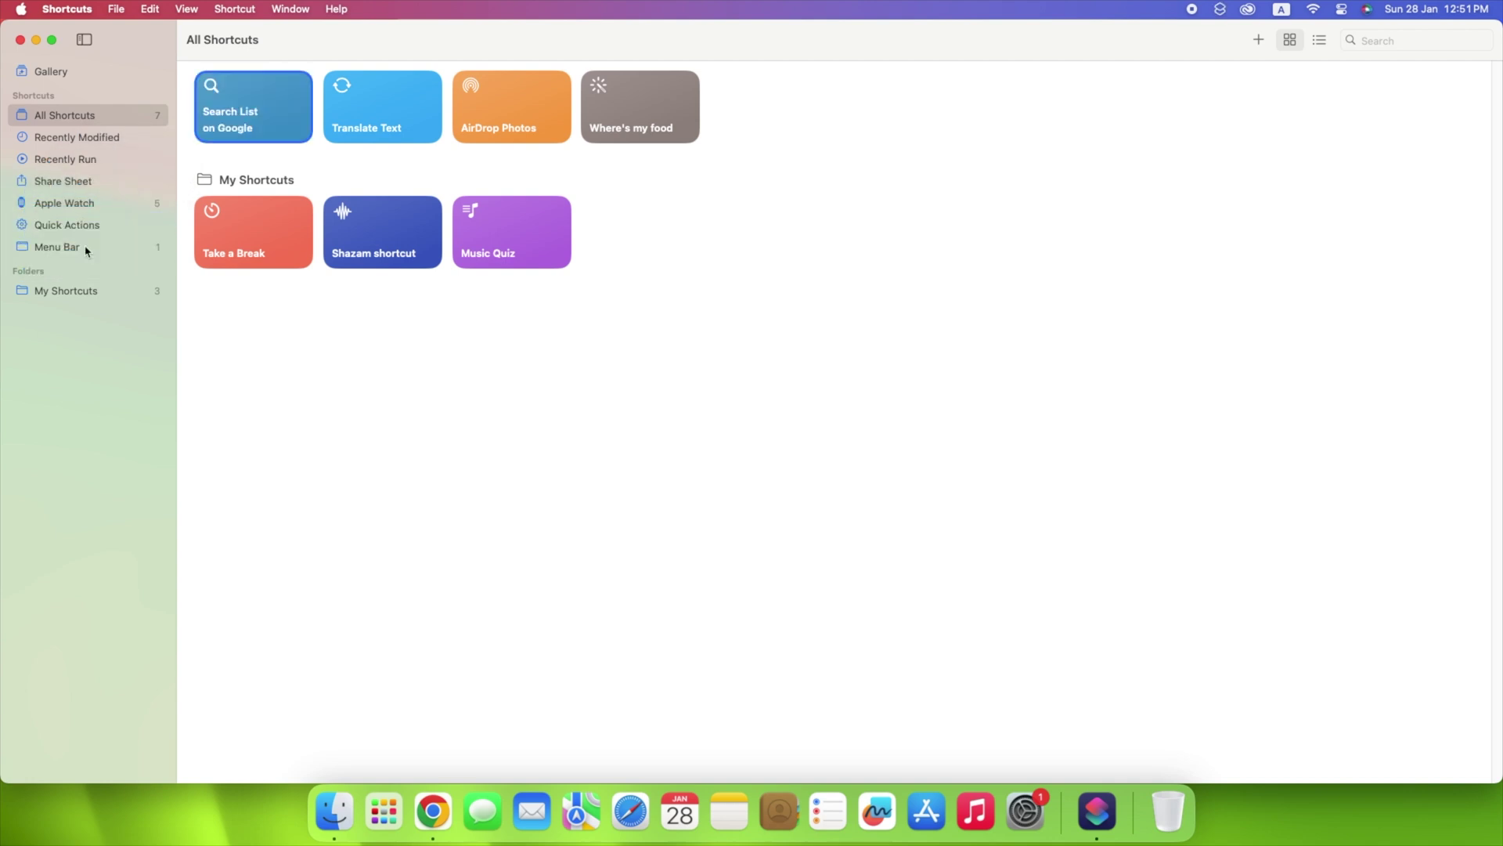
left_click(1220, 10)
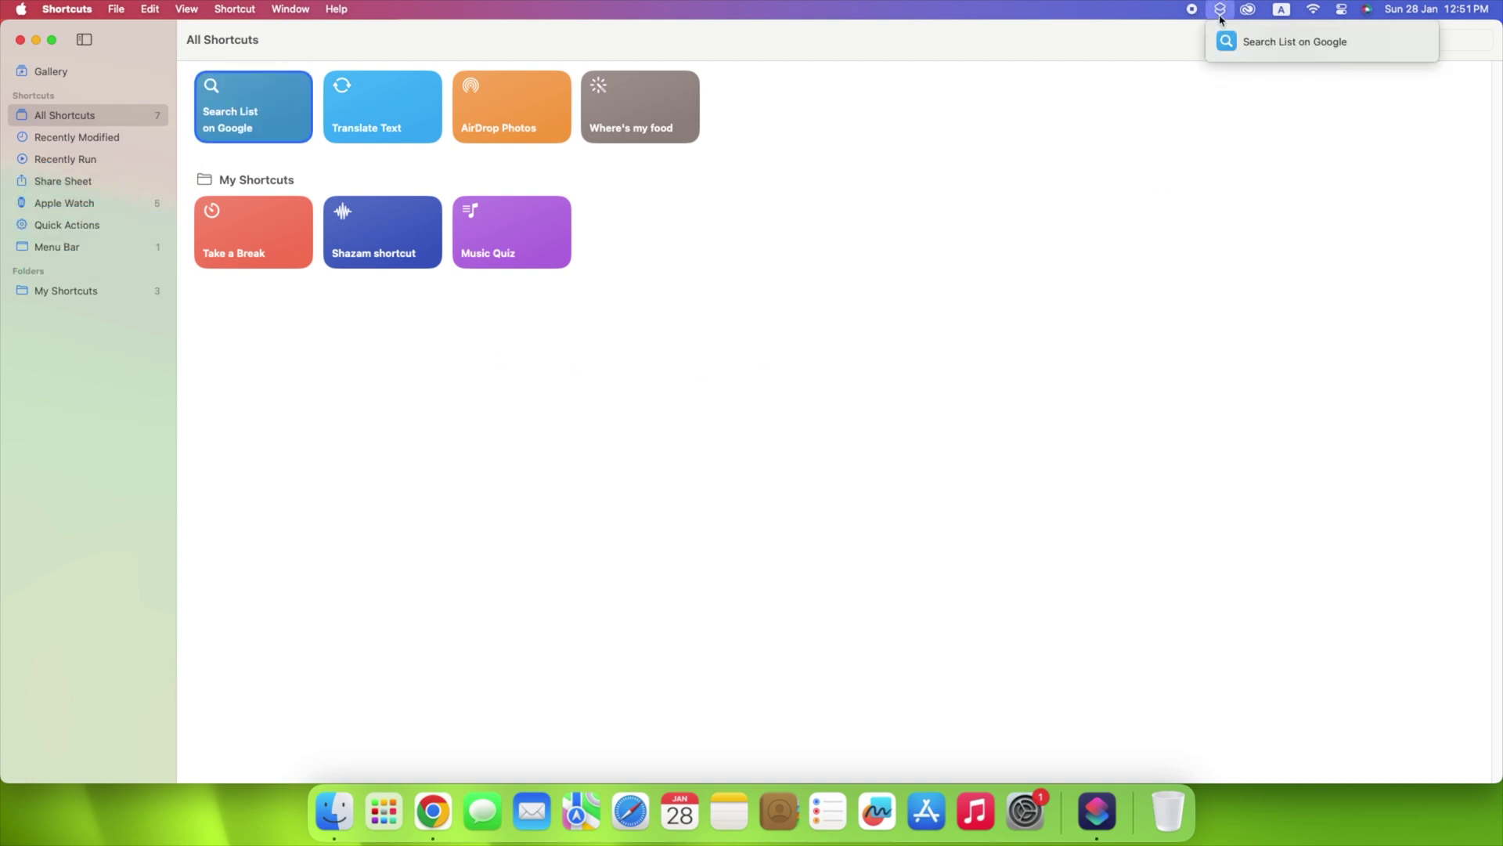
left_click(1220, 12)
left_click_drag(562, 107, 58, 248)
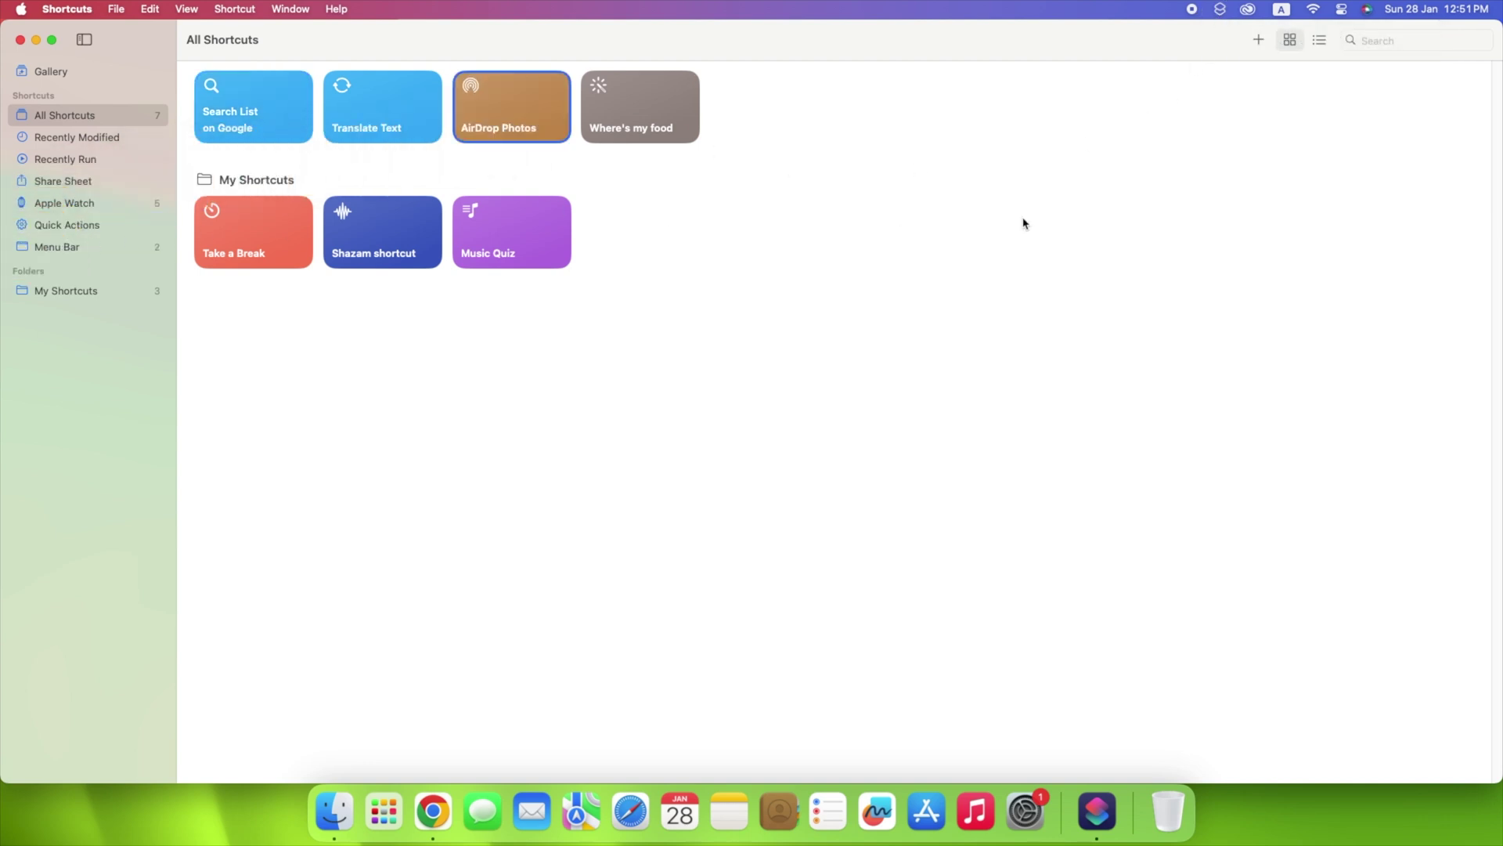
left_click(1221, 11)
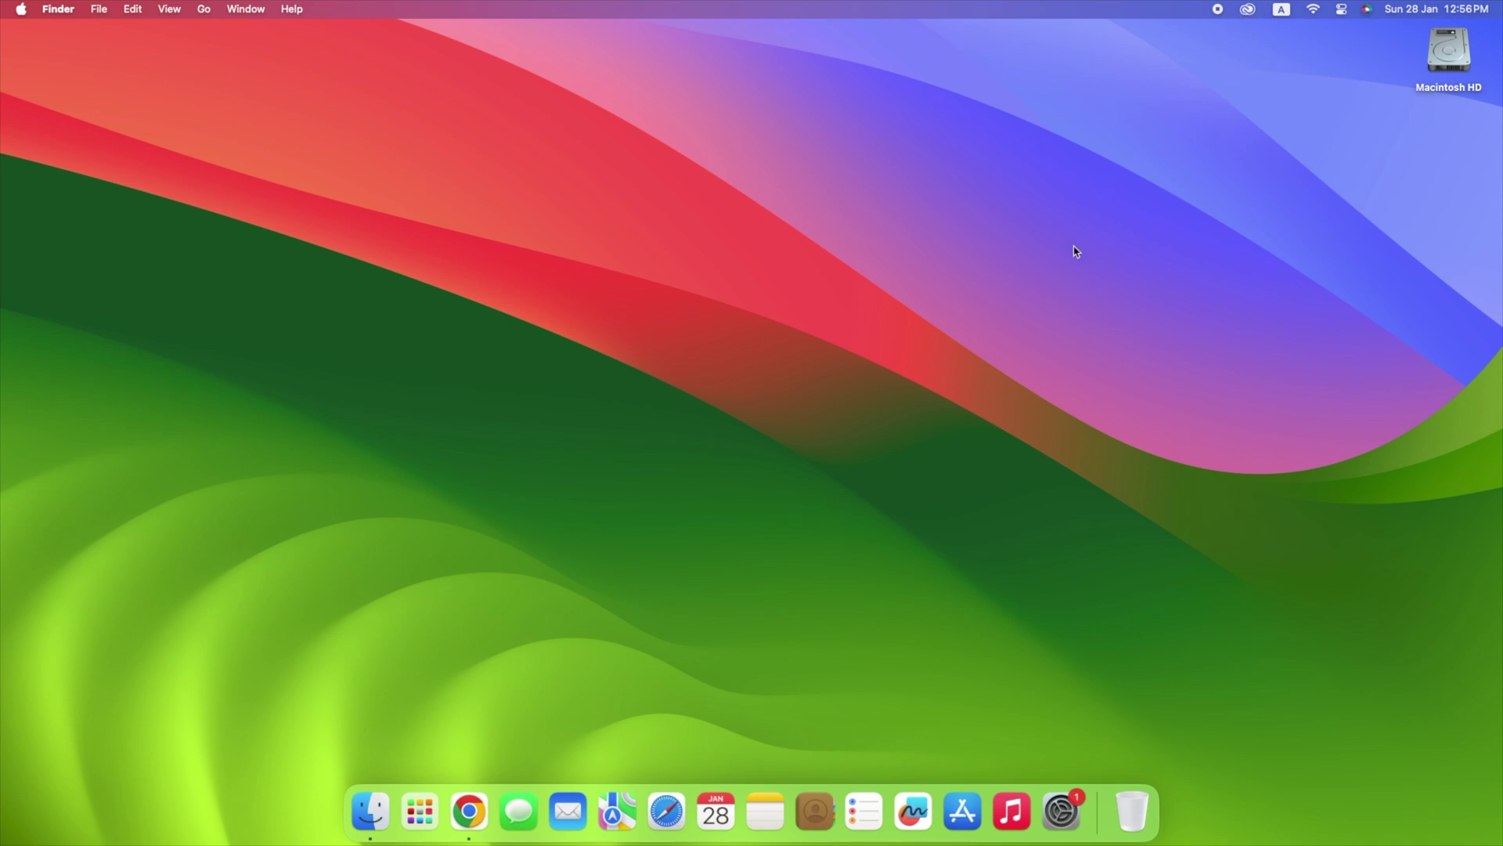
Set Bluetooth to 'Show in Menu Bar' under Control Centre, then close System Settings.
left_click(1070, 810)
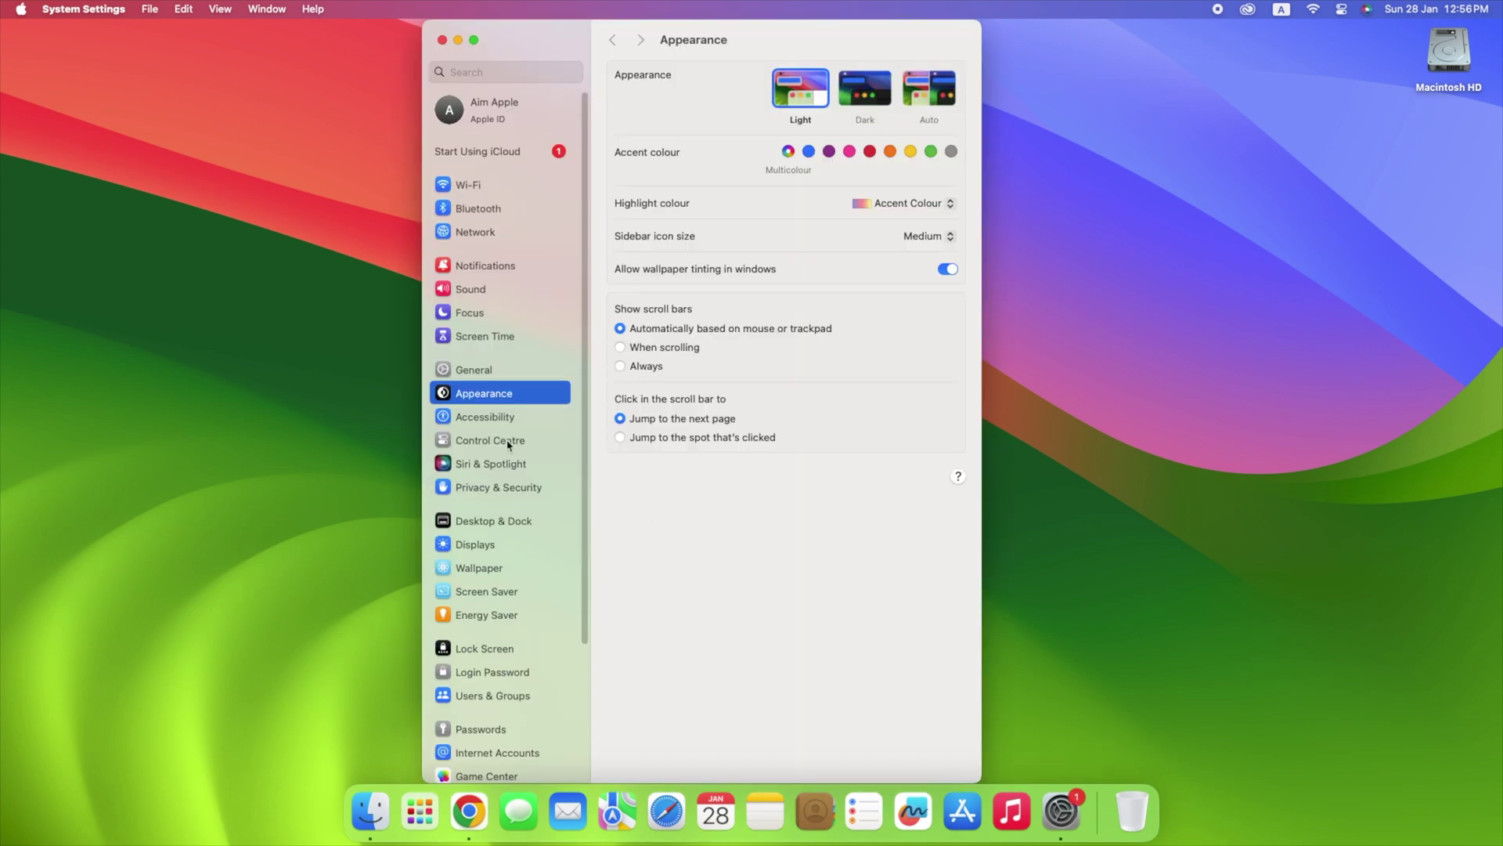
left_click(508, 442)
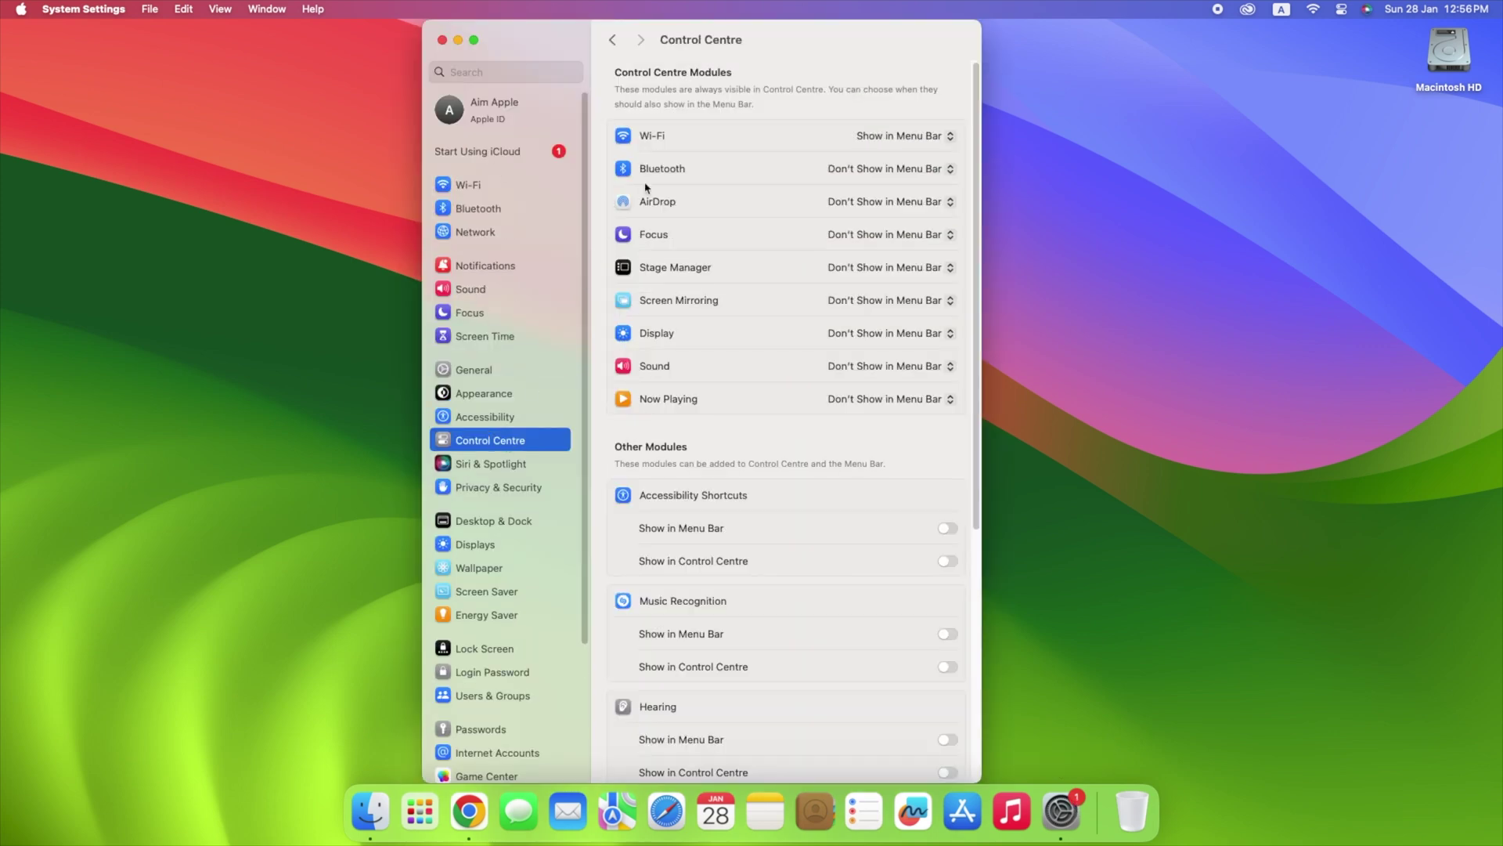
left_click(926, 170)
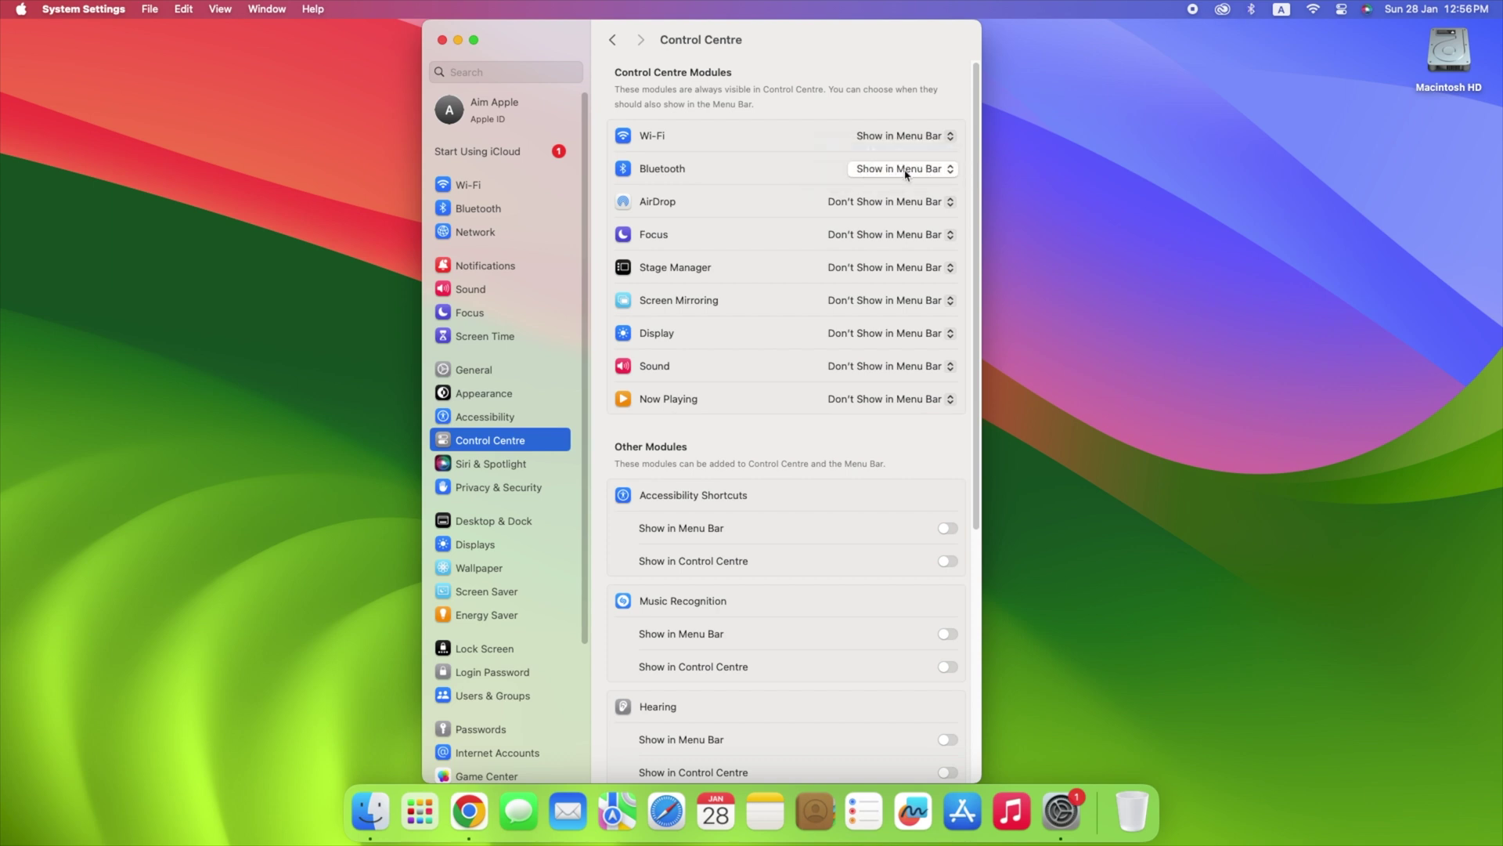
left_click(443, 40)
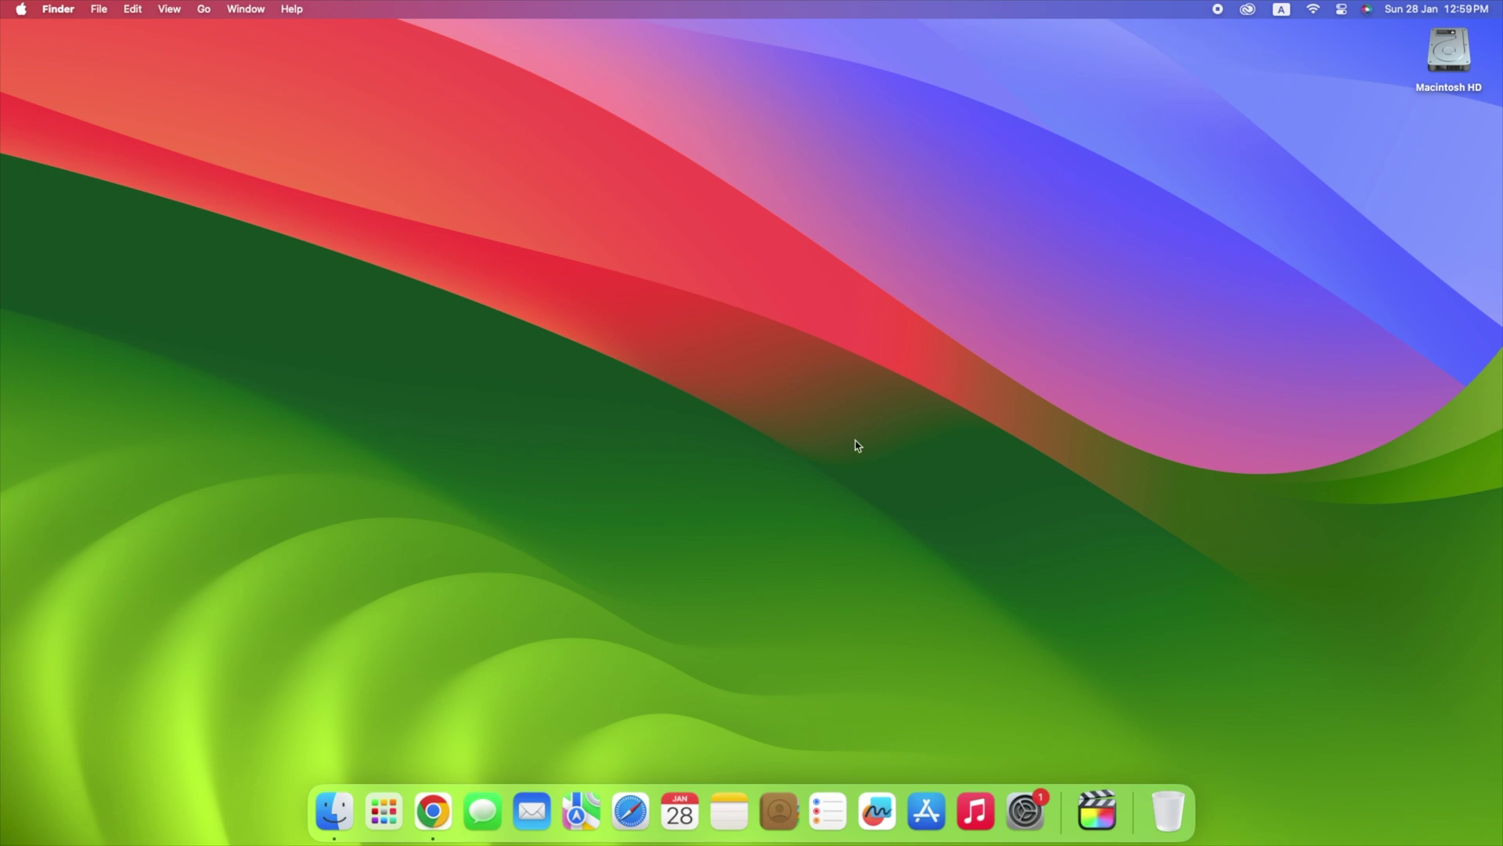
Go to /System/Library/CoreServices/Menu Extras in Finder, open GamePolicyExtra.menu and check its Game Mode item.
left_click(335, 810)
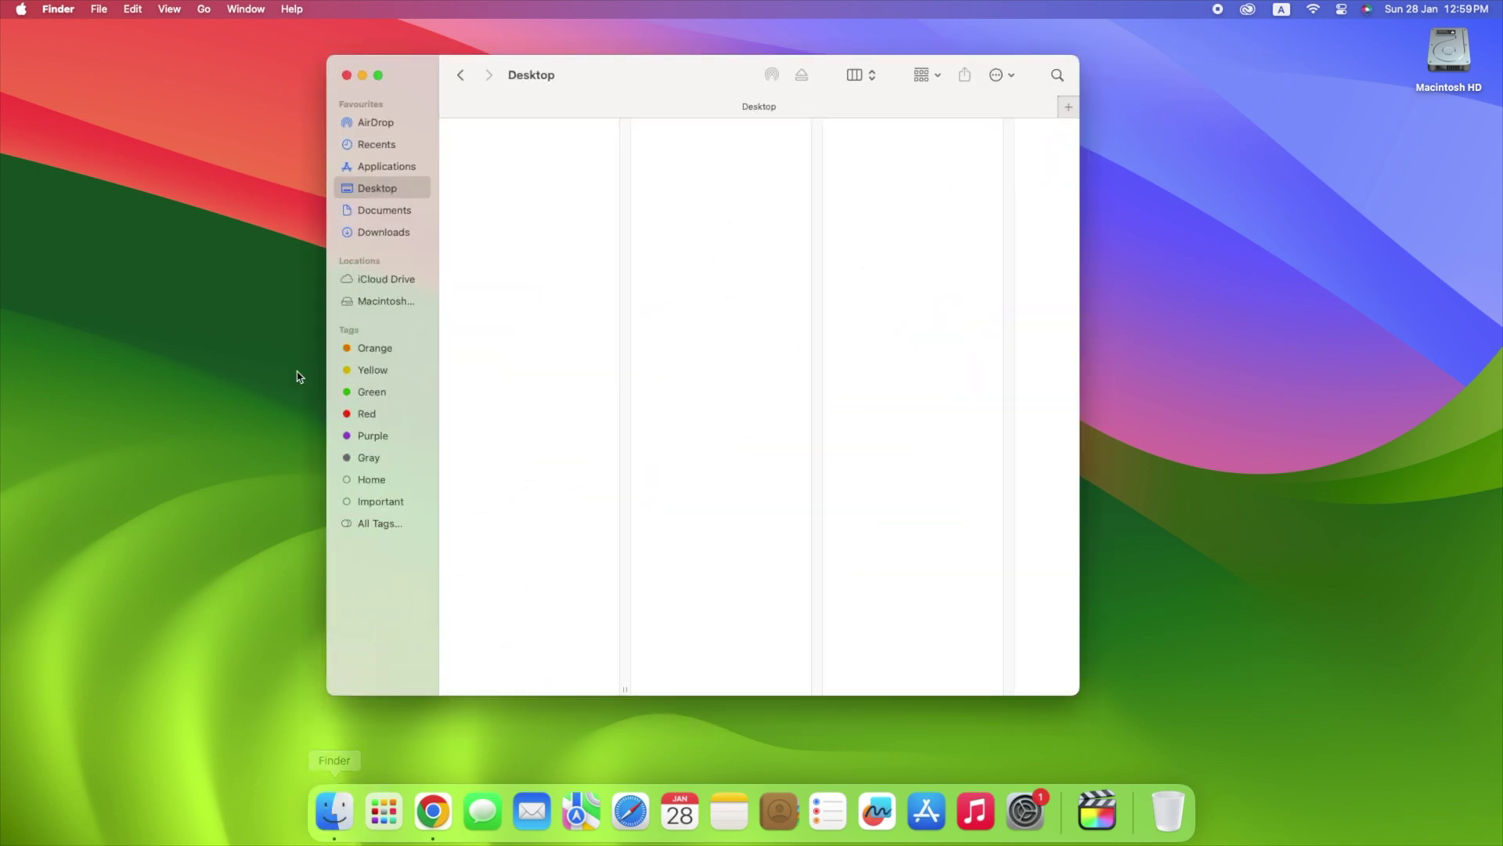
left_click(205, 11)
left_click(266, 335)
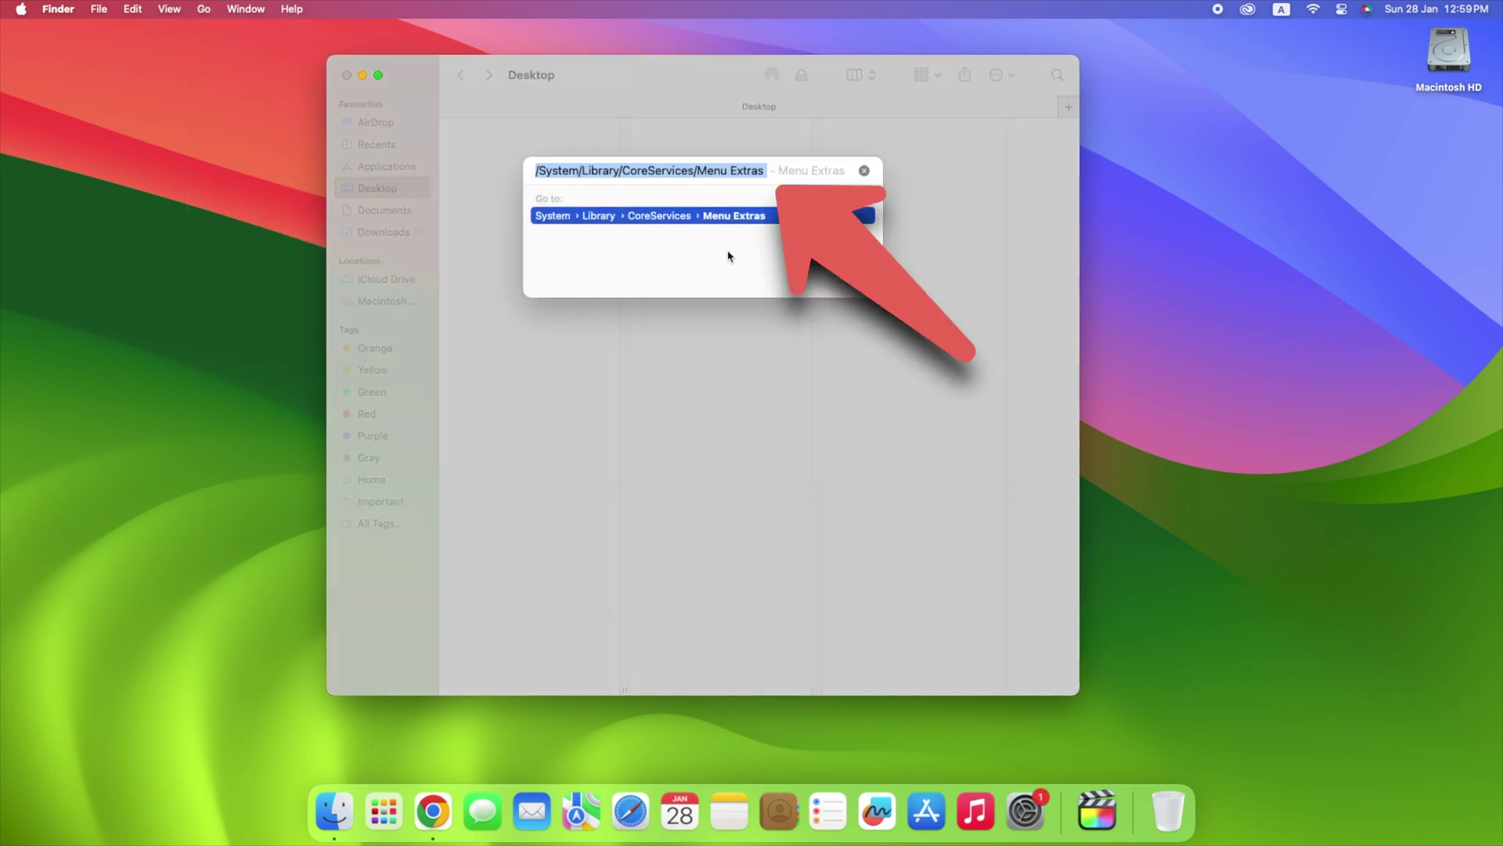
key("Return")
left_click(942, 212)
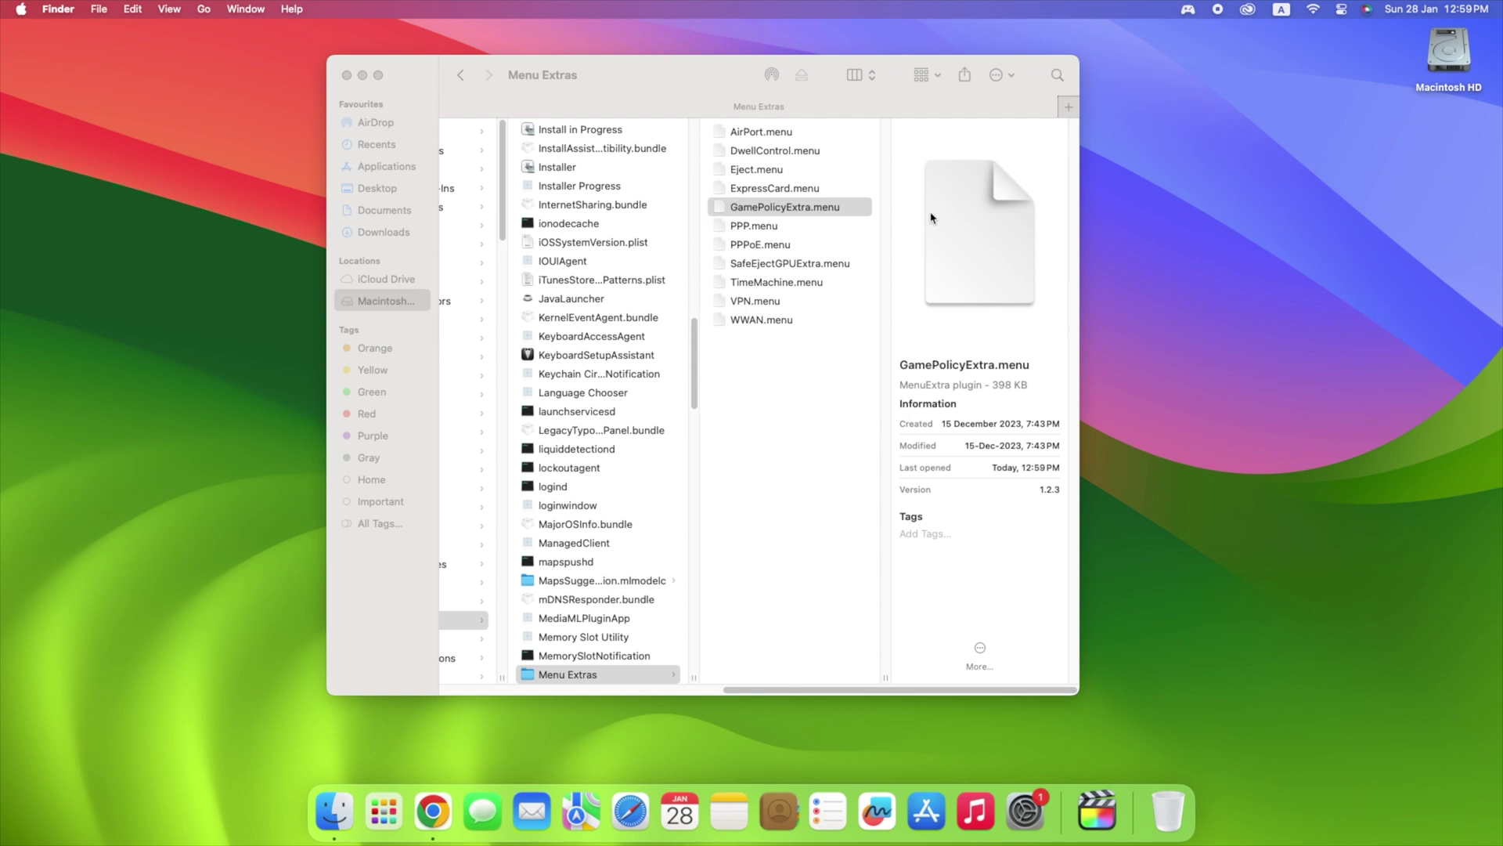
left_click(1193, 12)
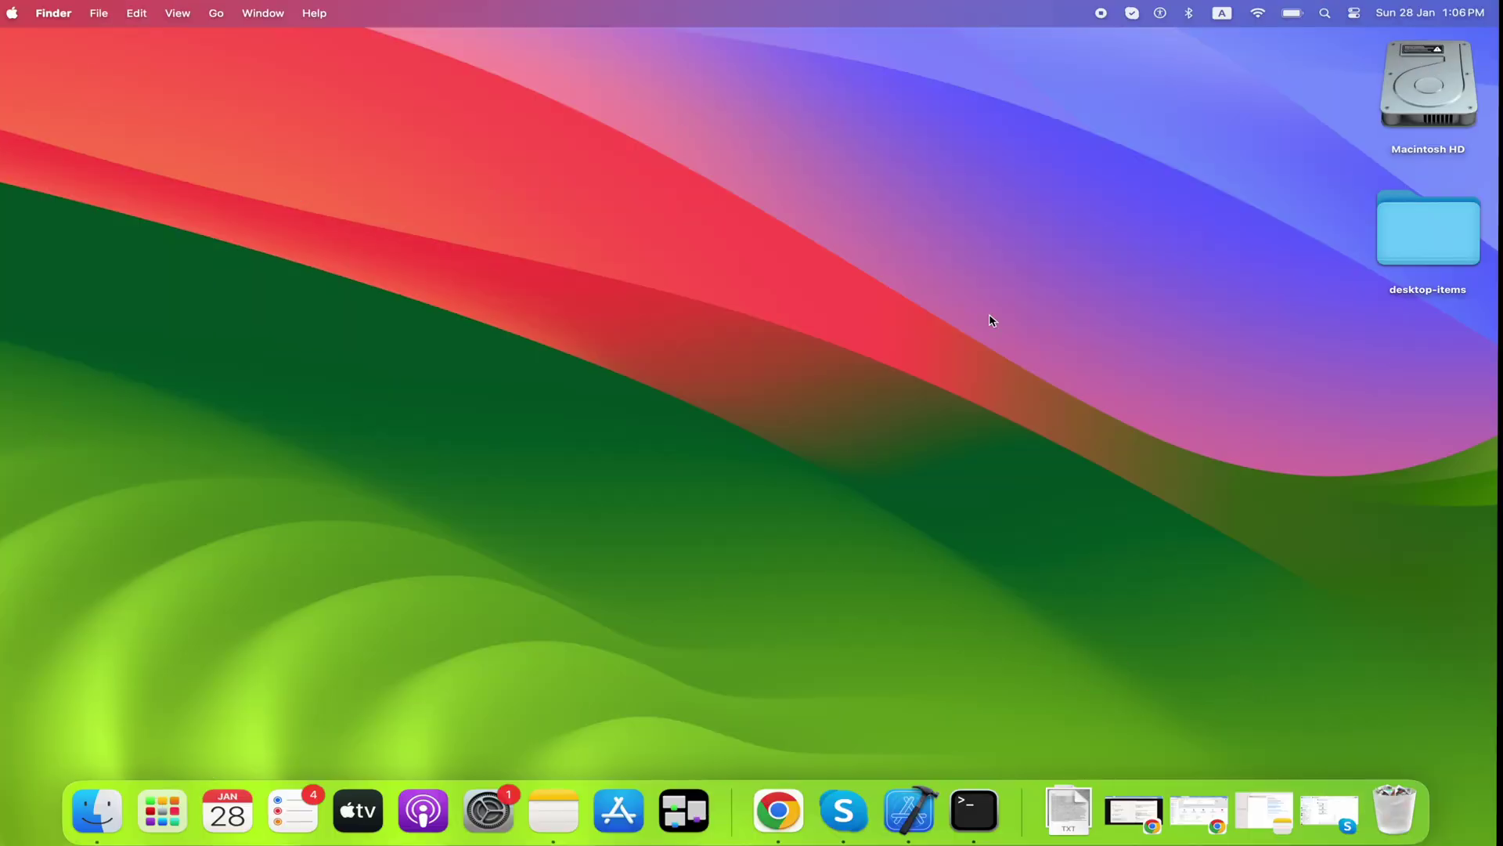
Check the battery menu, then turn on Show Percentage in System Settings' Control Centre.
left_click(1292, 14)
left_click(1218, 178)
left_click(17, 18)
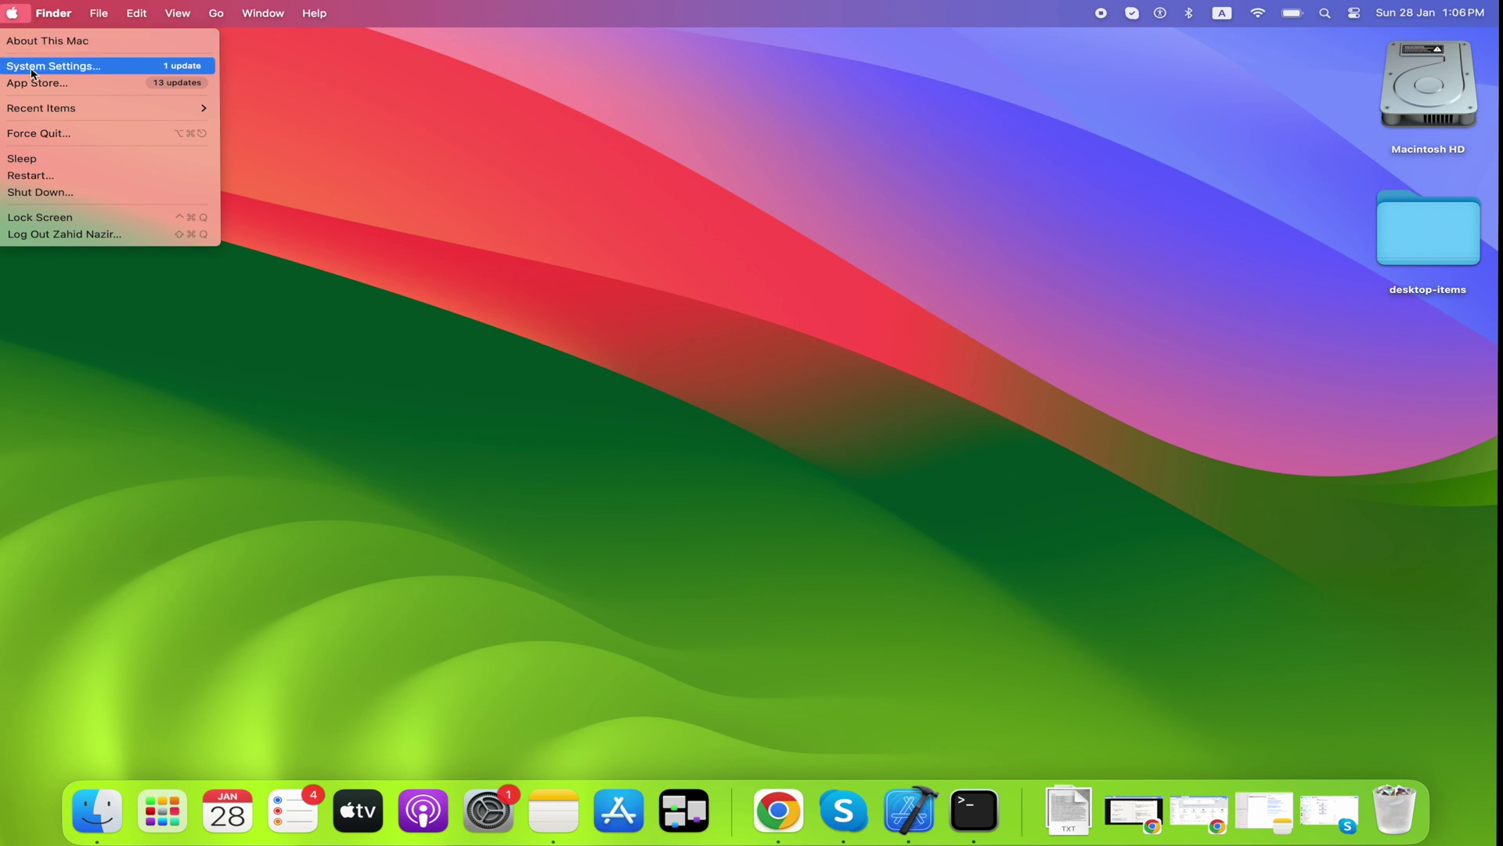
left_click(71, 64)
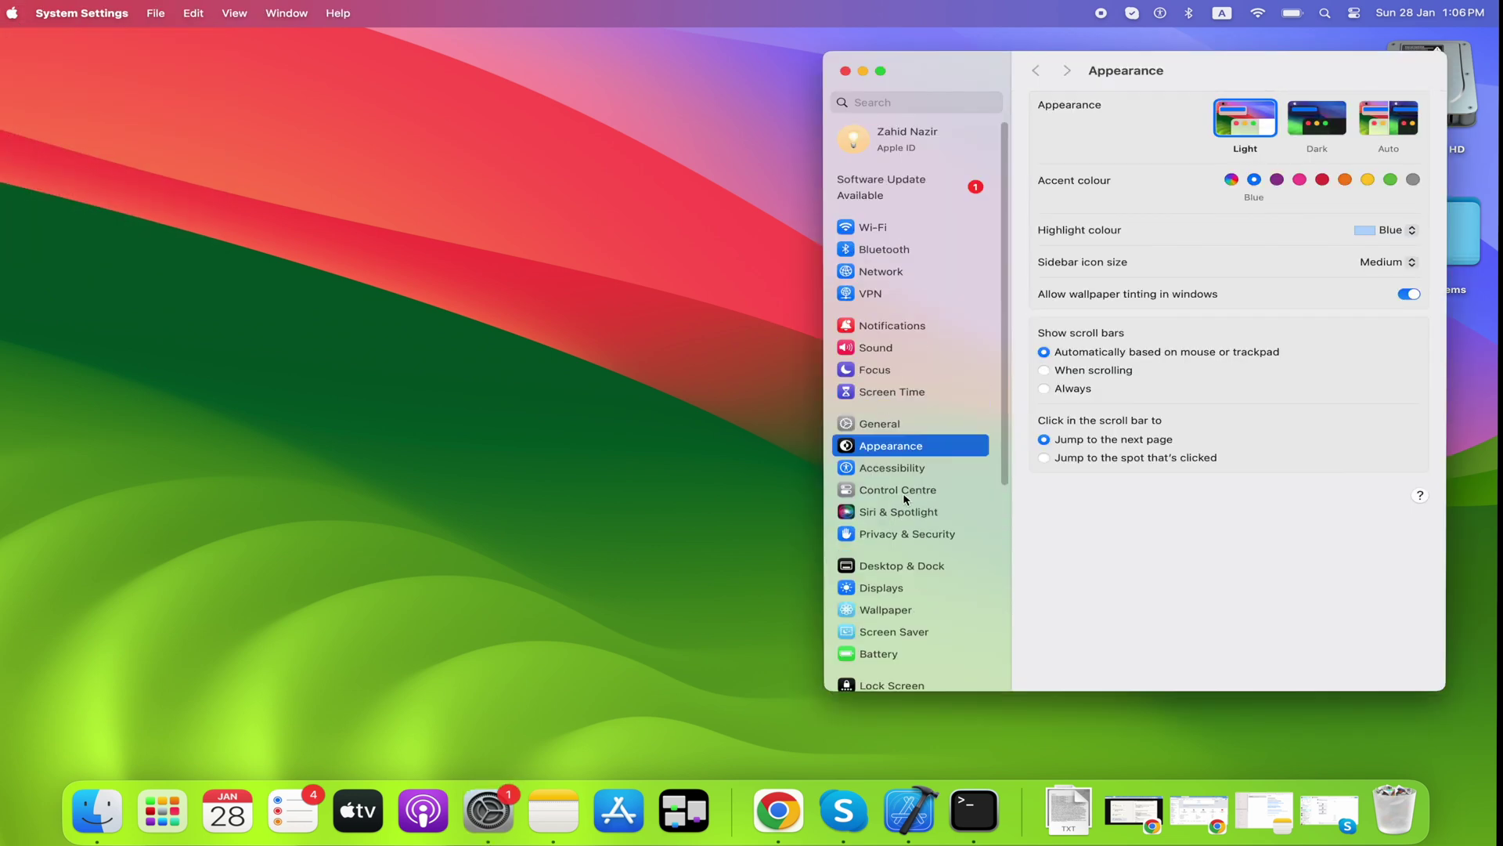
left_click(894, 489)
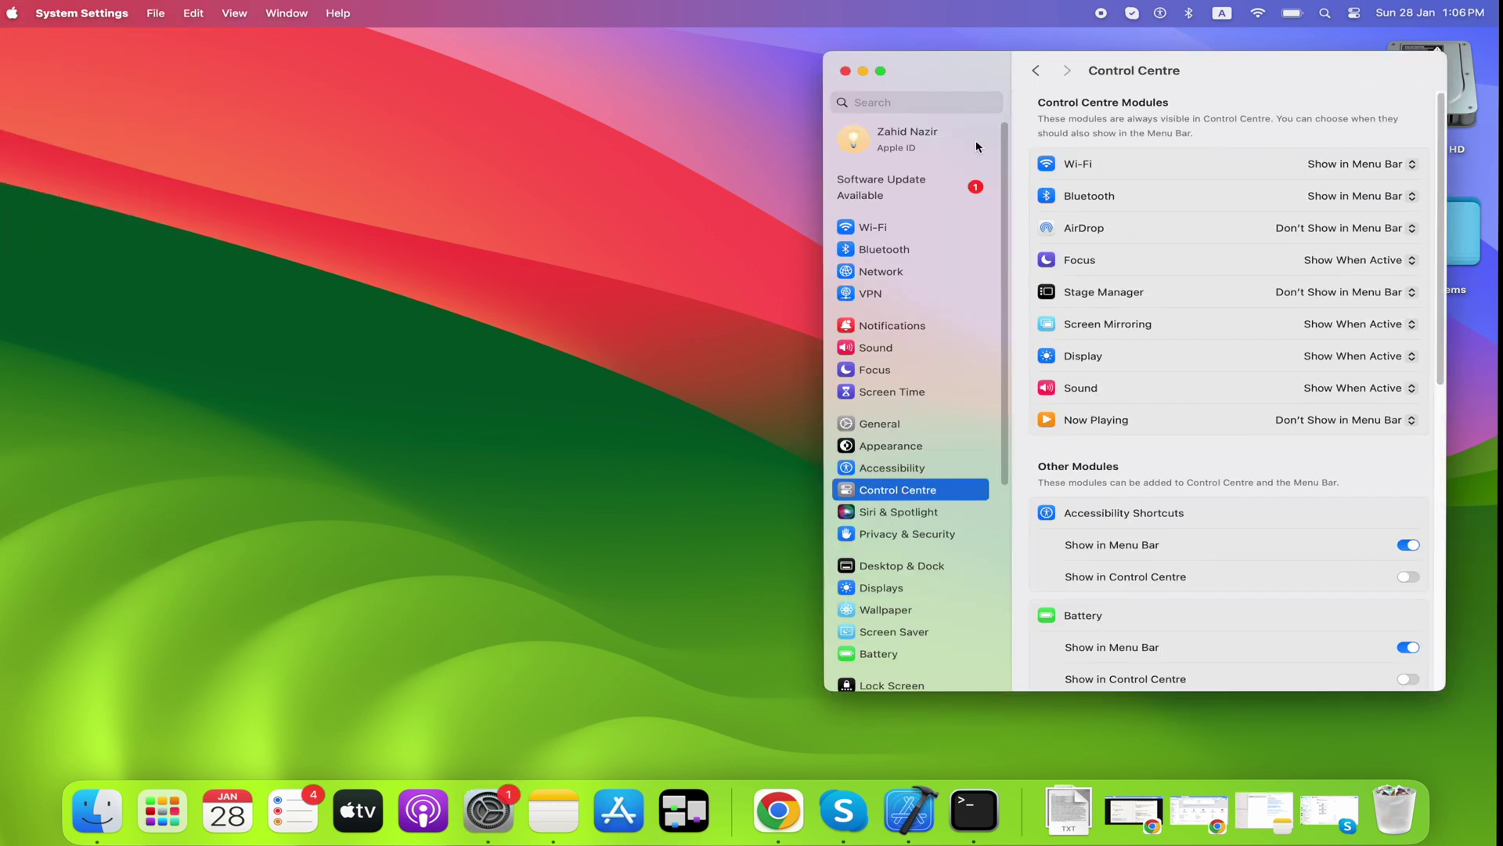
scroll(1170, 623, "down", 2)
left_click(1407, 662)
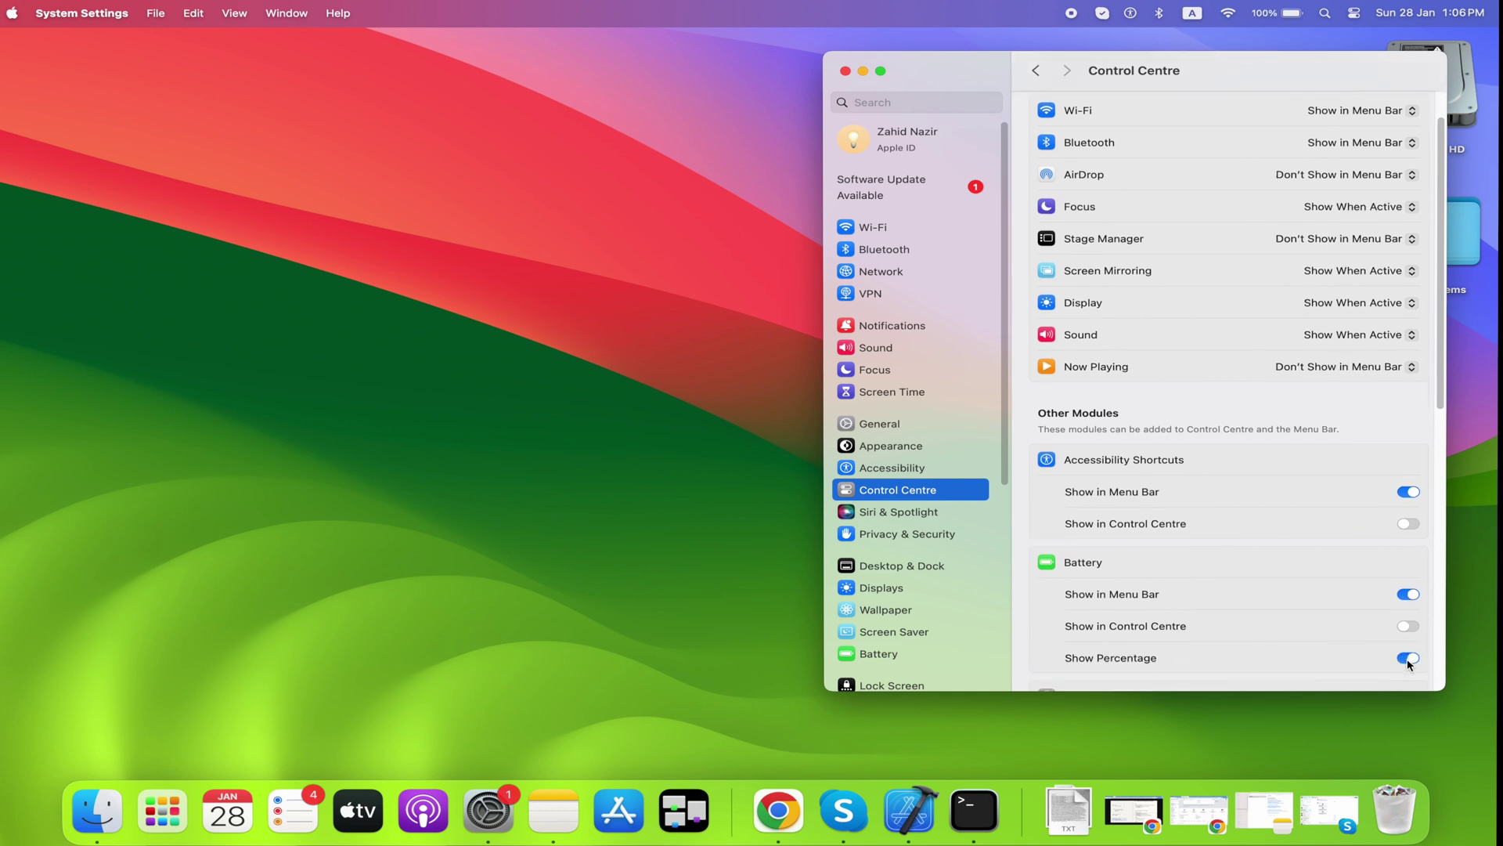
scroll(1310, 599, "down", 1)
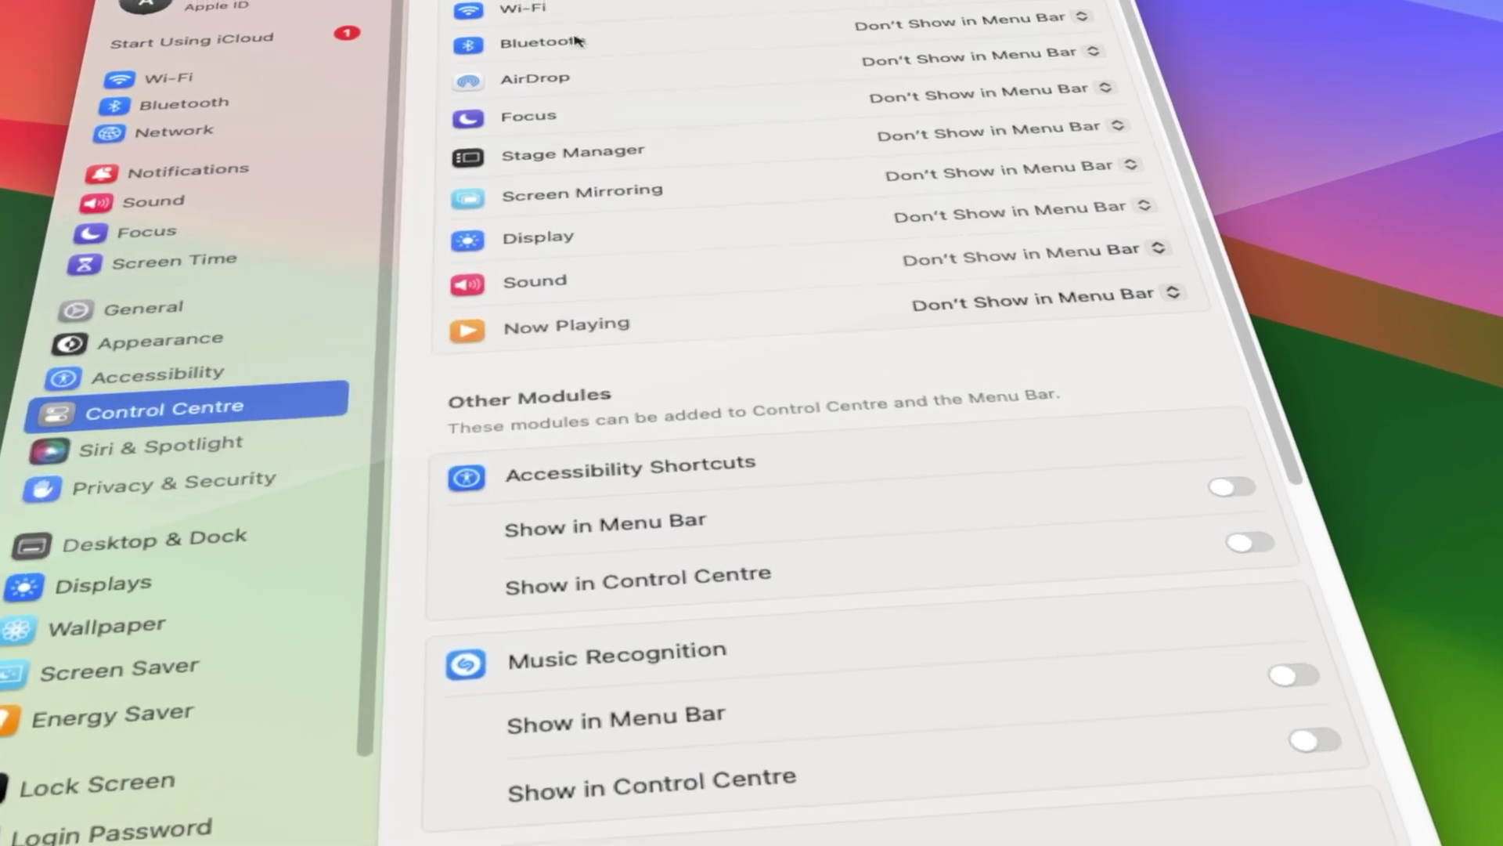
Set Bluetooth to Show in Menu Bar in the Control Centre settings.
left_click(1049, 47)
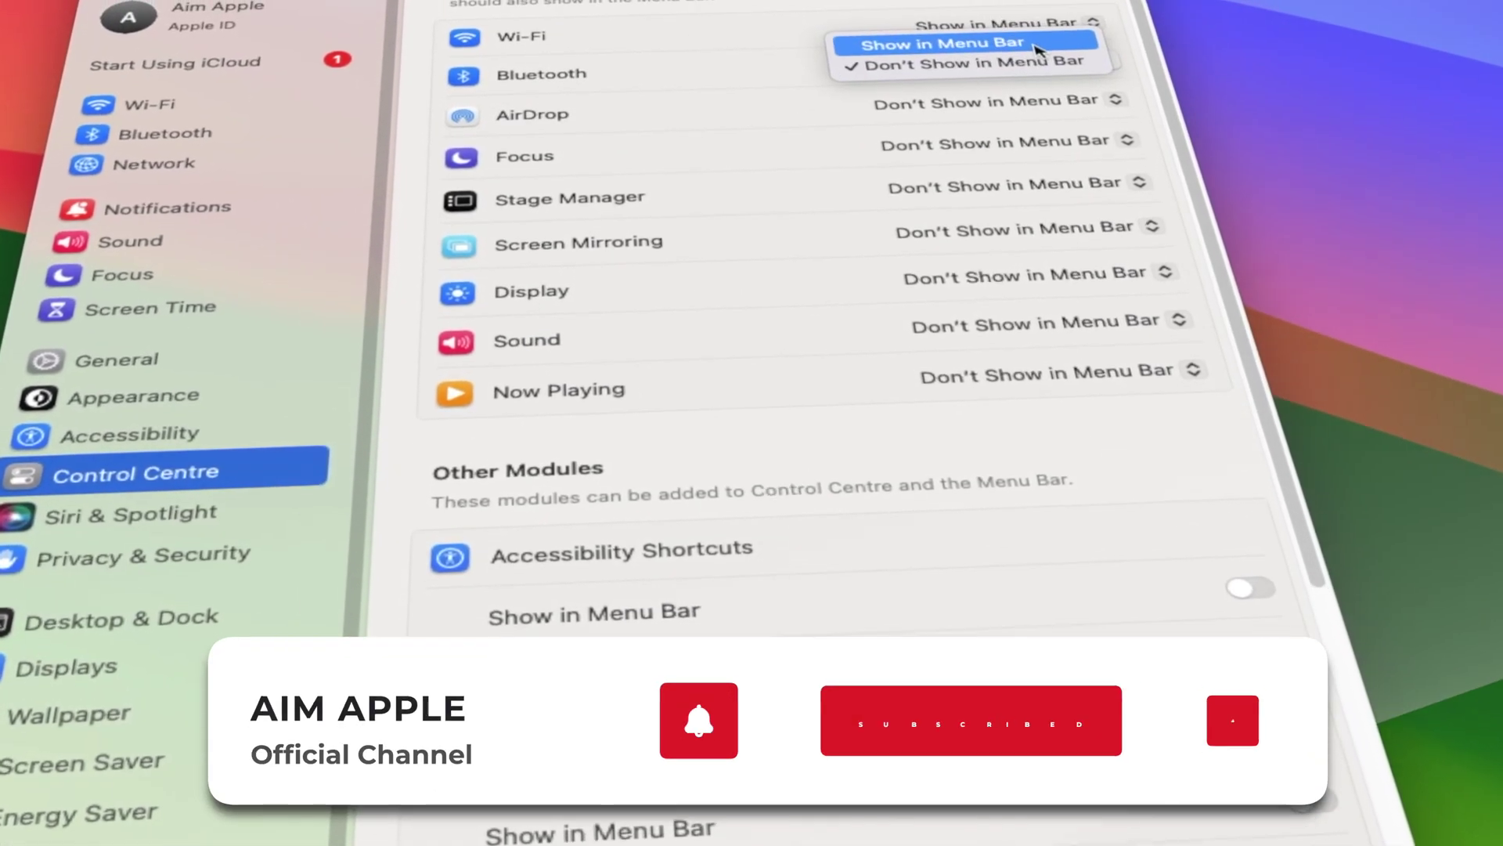
left_click(1010, 36)
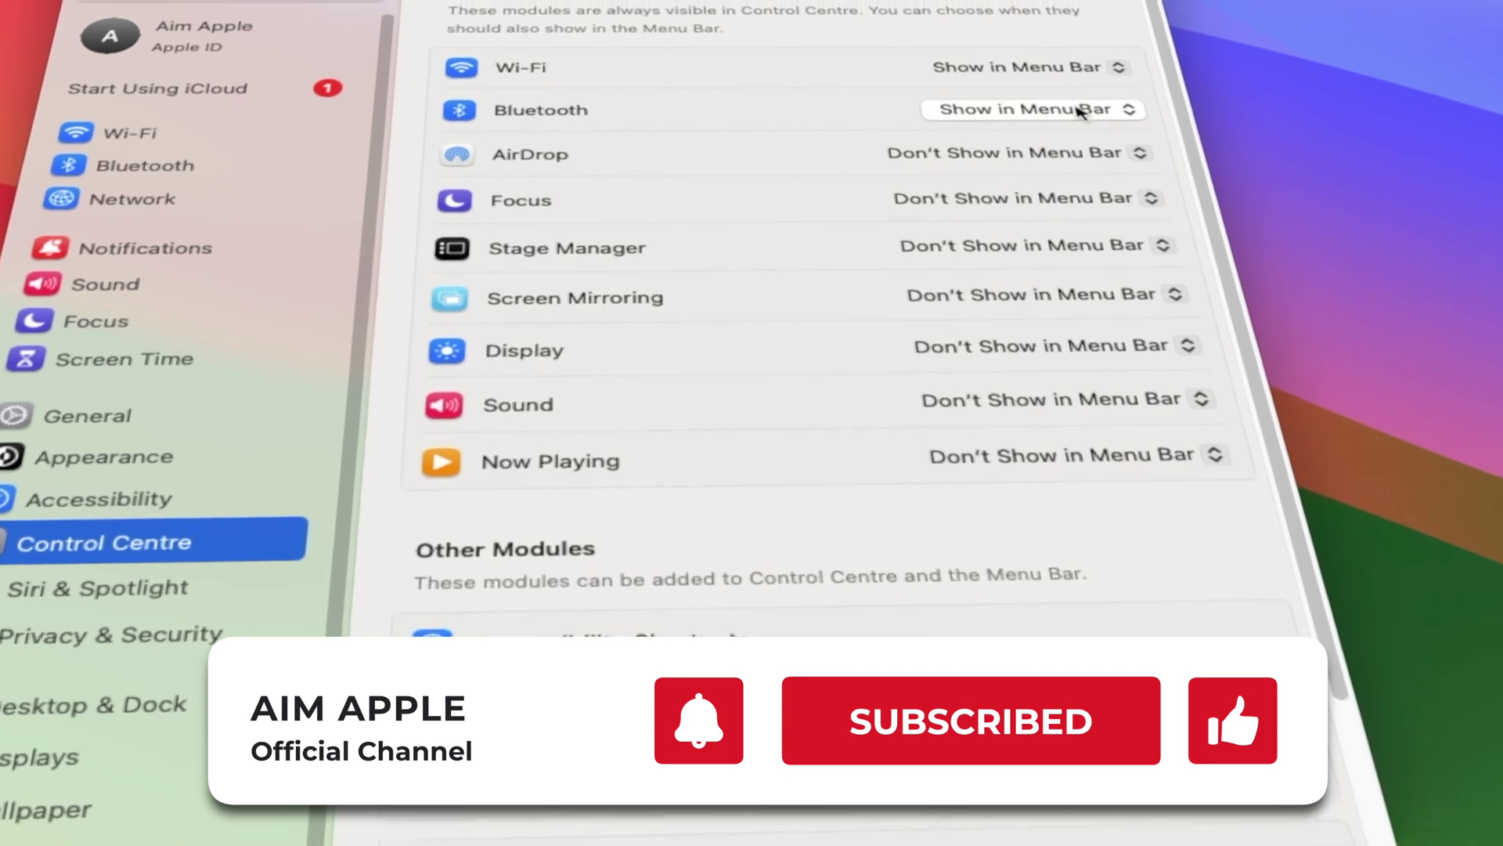